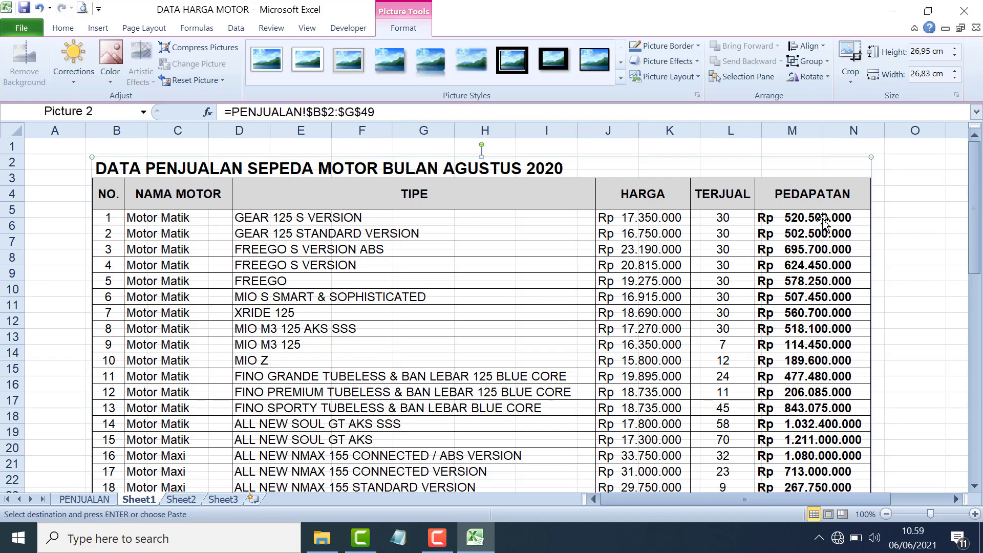
Shrink the Sheet1 linked sales-table picture to about 21 by 21 cm and move it lower
mouse_move(575, 298)
left_mouse_down()
mouse_move(506, 269)
mouse_move(864, 318)
left_mouse_up()
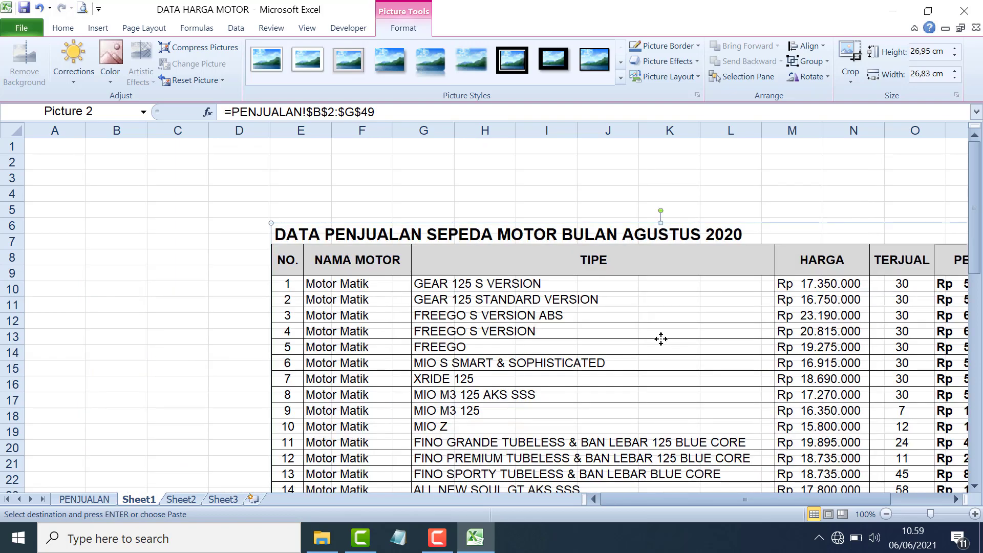
left_click_drag(661, 338, 400, 211)
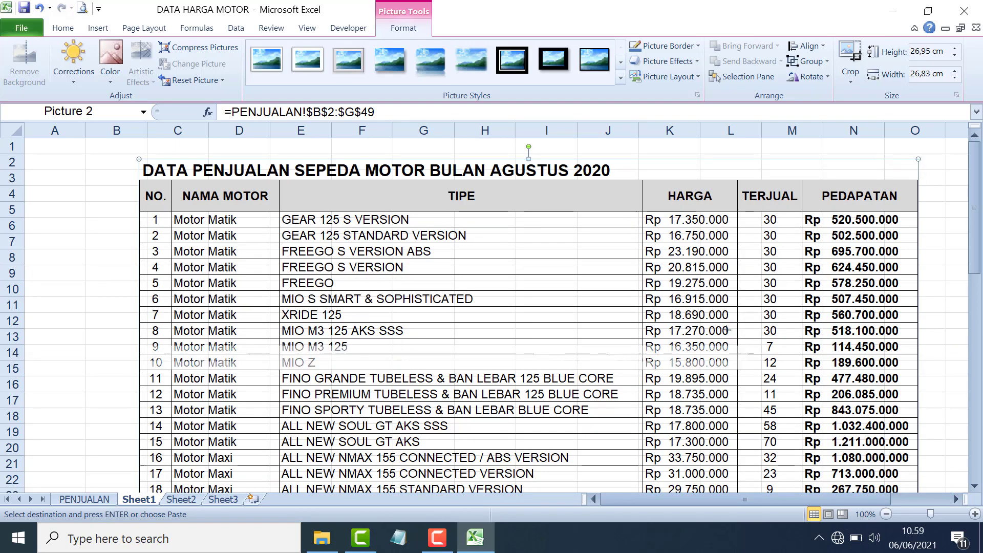
left_click_drag(917, 159, 727, 331)
left_click_drag(701, 371, 743, 300)
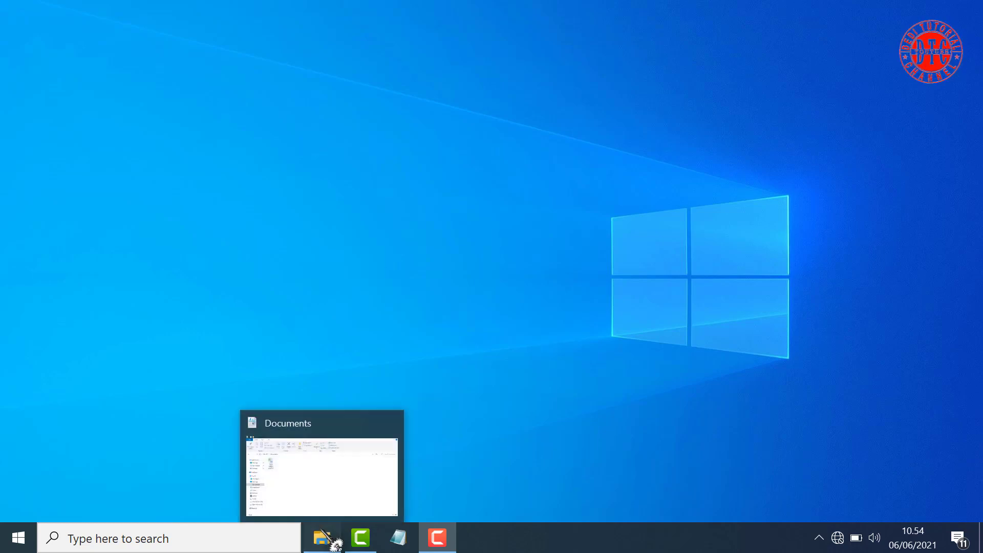
Open the DATA HARGA MOTOR workbook from the Documents folder window
left_click(328, 538)
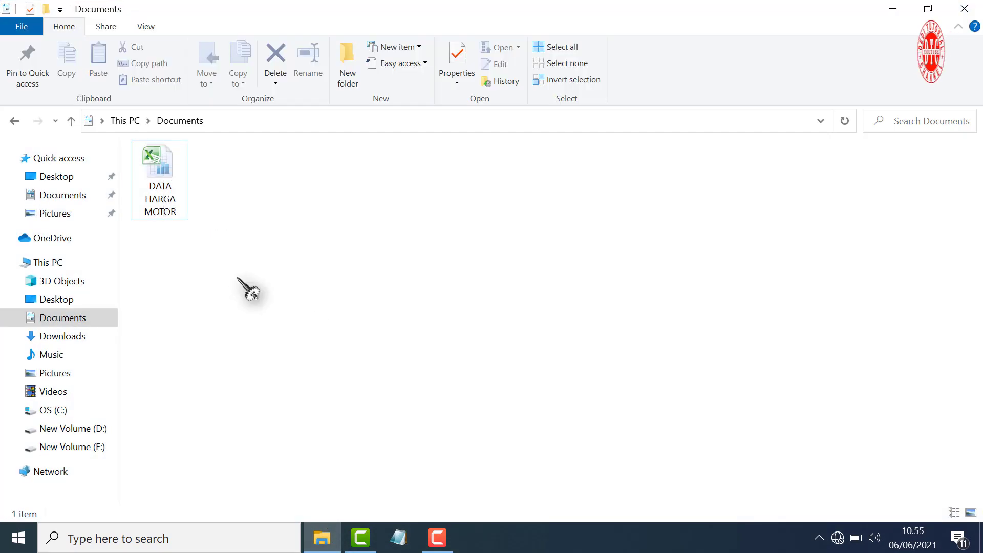
left_click(186, 207)
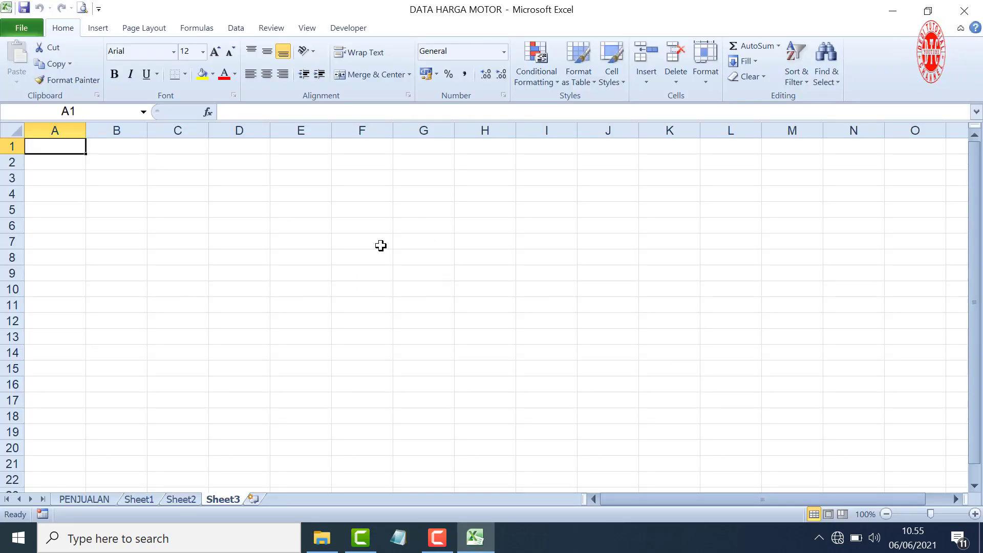
left_click(37, 32)
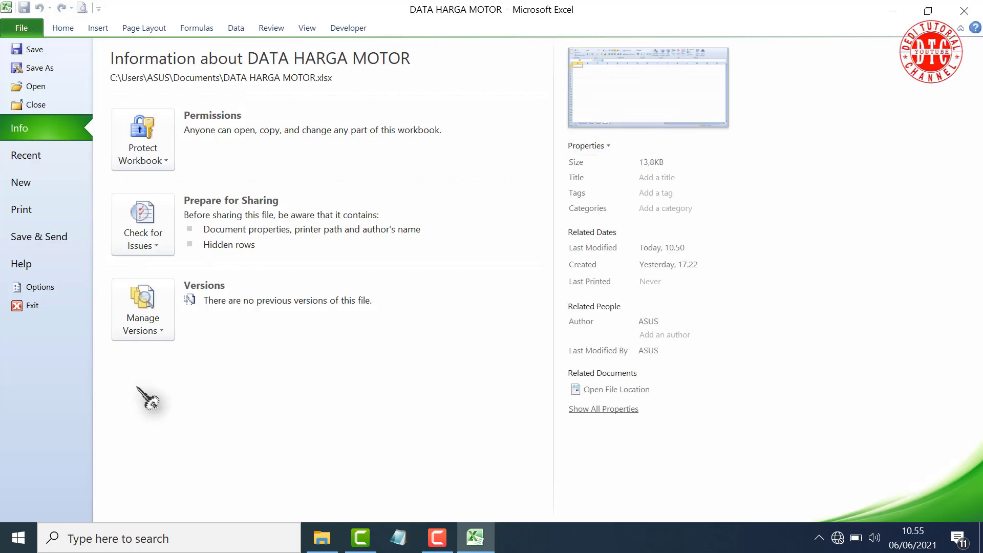
key("Escape")
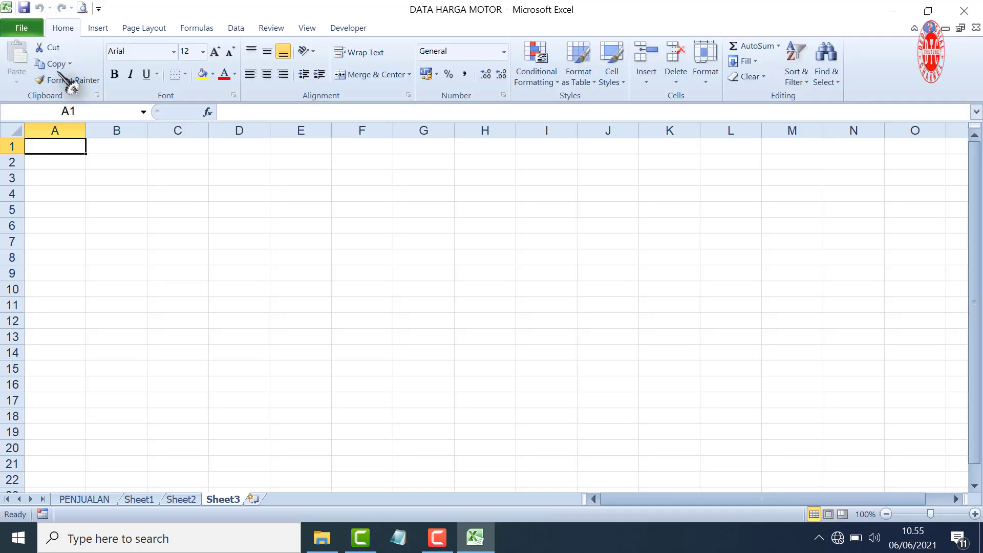
key("F12")
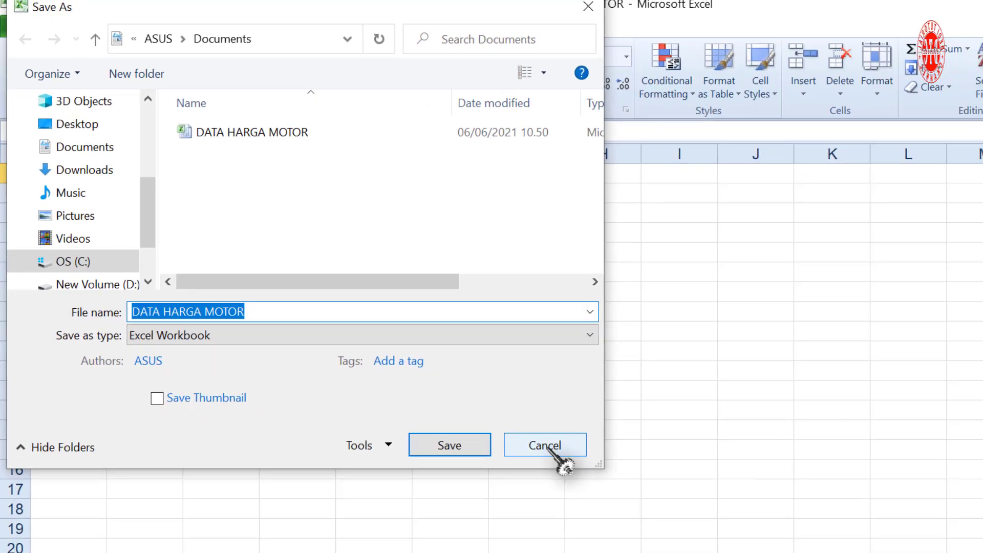
left_click(547, 447)
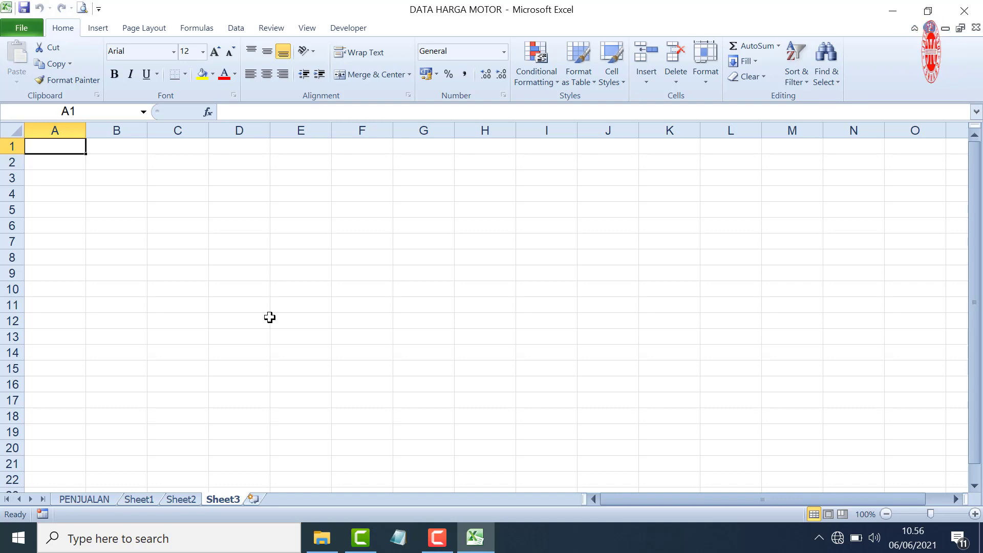
Switch to the PENJUALAN sheet and scroll through the August 2020 sales table
left_click(84, 499)
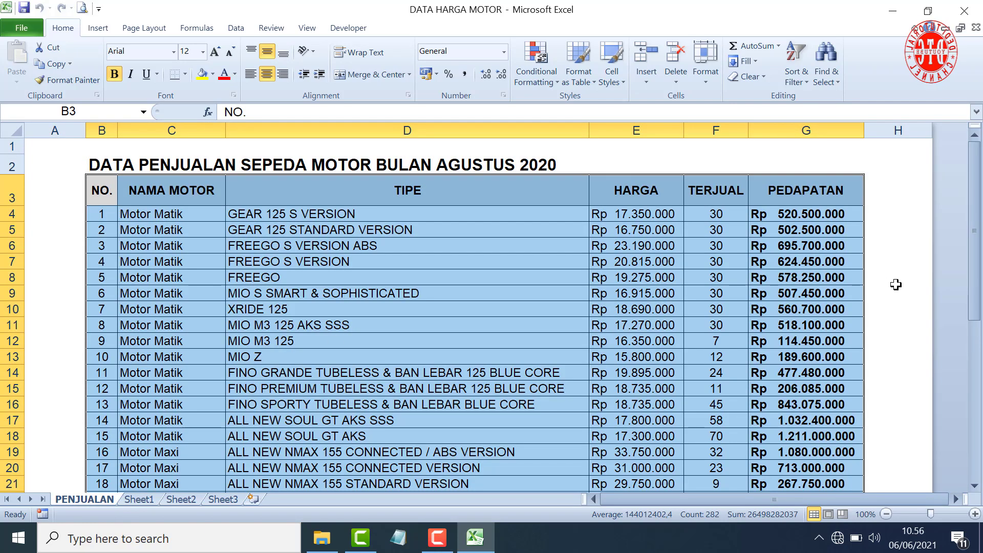
left_click(898, 277)
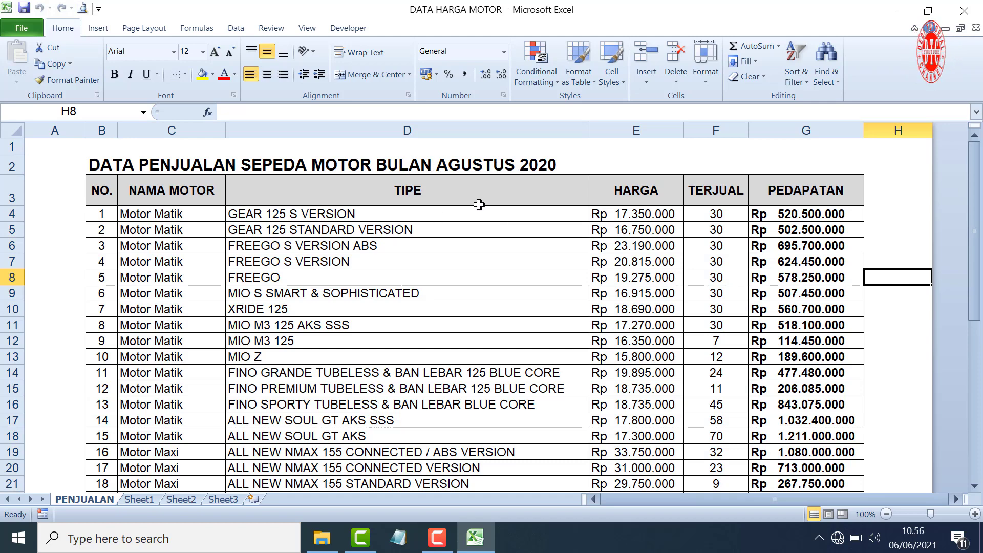
scroll(686, 261, "down", 14)
scroll(685, 261, "up", 6)
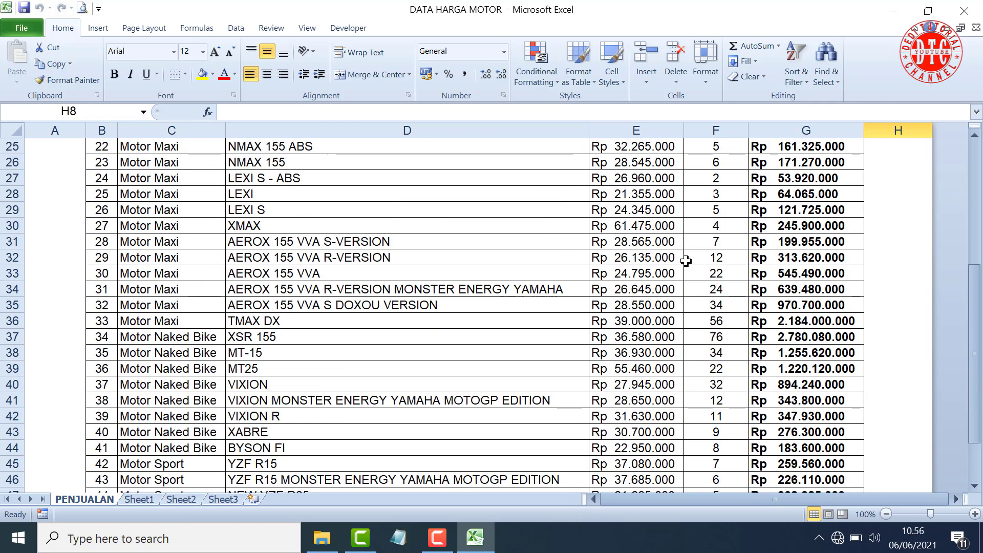
scroll(686, 261, "up", 7)
scroll(685, 261, "up", 1)
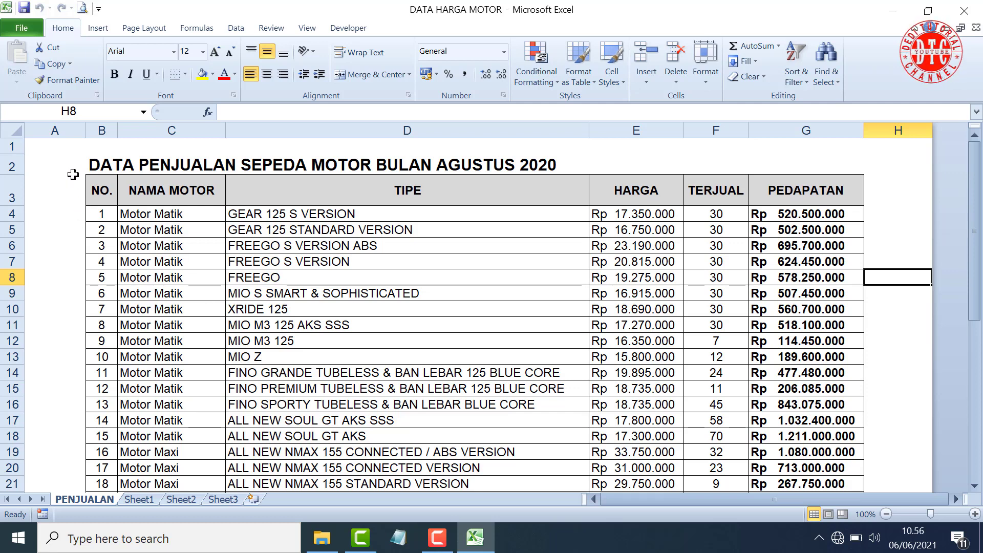
Select cell A3, then a few empty cells beside the table, ending on H4
left_click(237, 109)
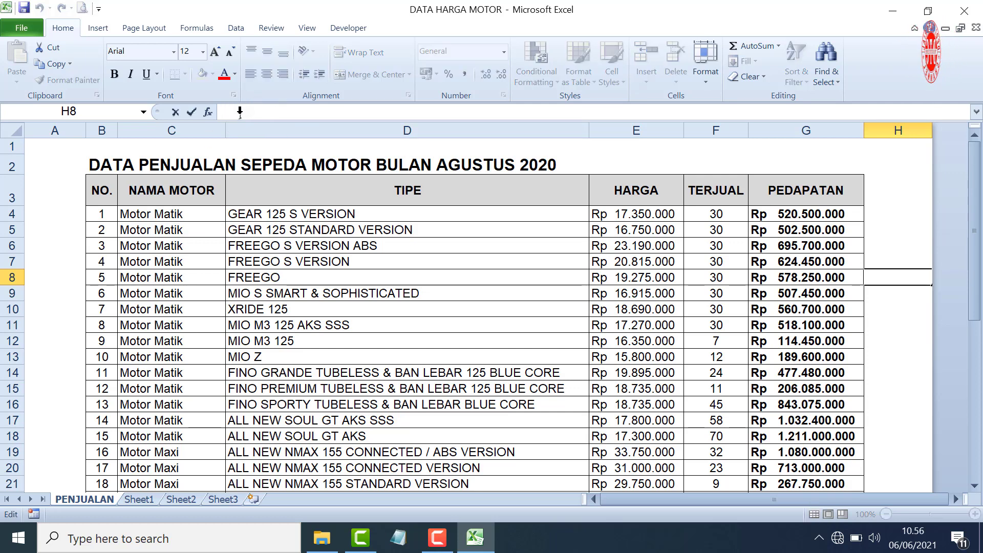
left_click(57, 187)
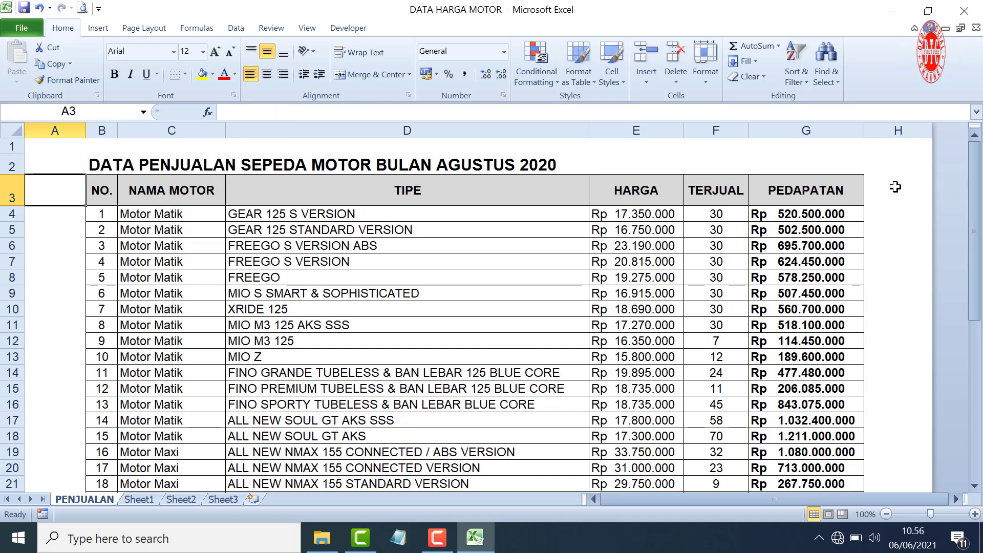
left_click(895, 187)
left_click(899, 230)
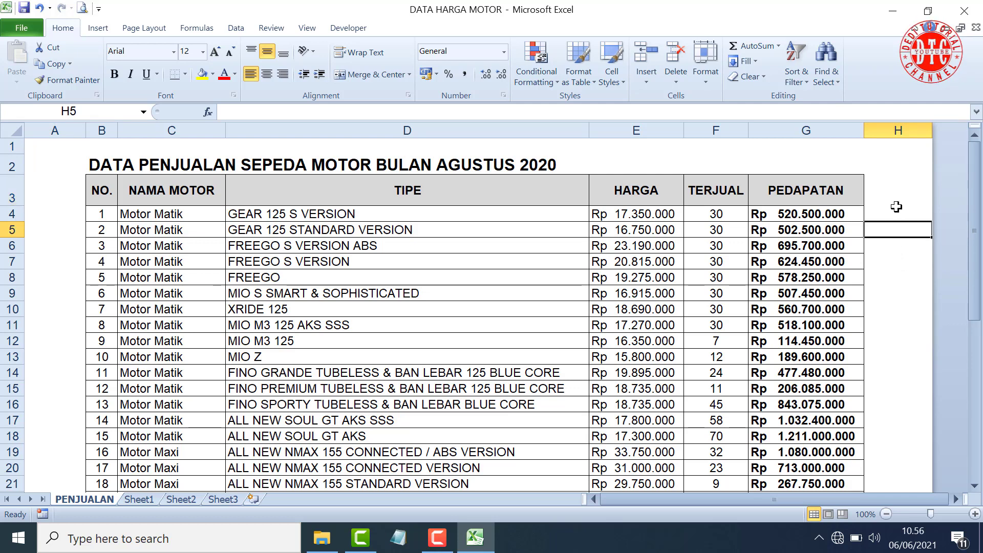
left_click(896, 207)
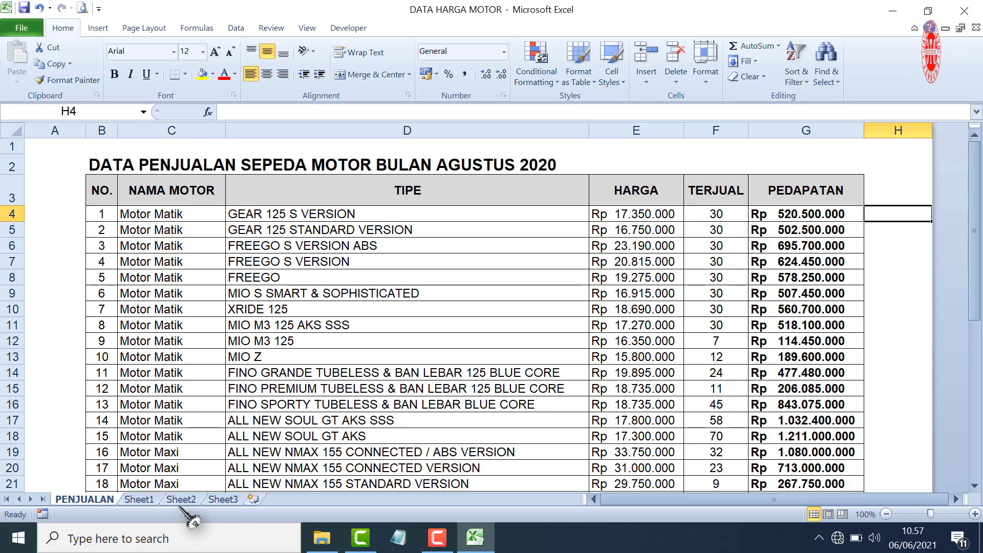
Check that Sheet1, Sheet2 and Sheet3 are empty, then return to PENJUALAN
left_click(139, 499)
left_click(182, 500)
left_click(224, 500)
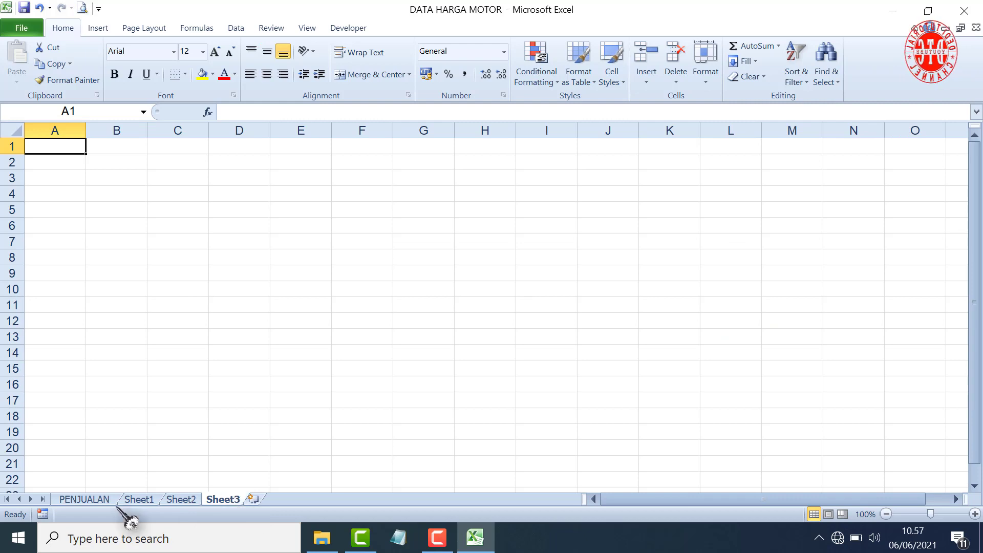
left_click(139, 500)
left_click(181, 499)
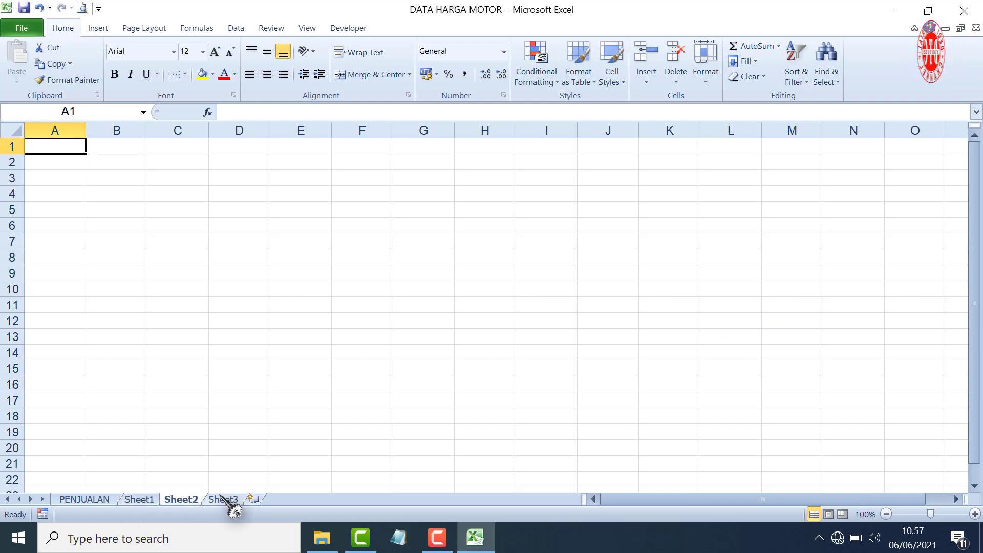
left_click(224, 499)
left_click(92, 496)
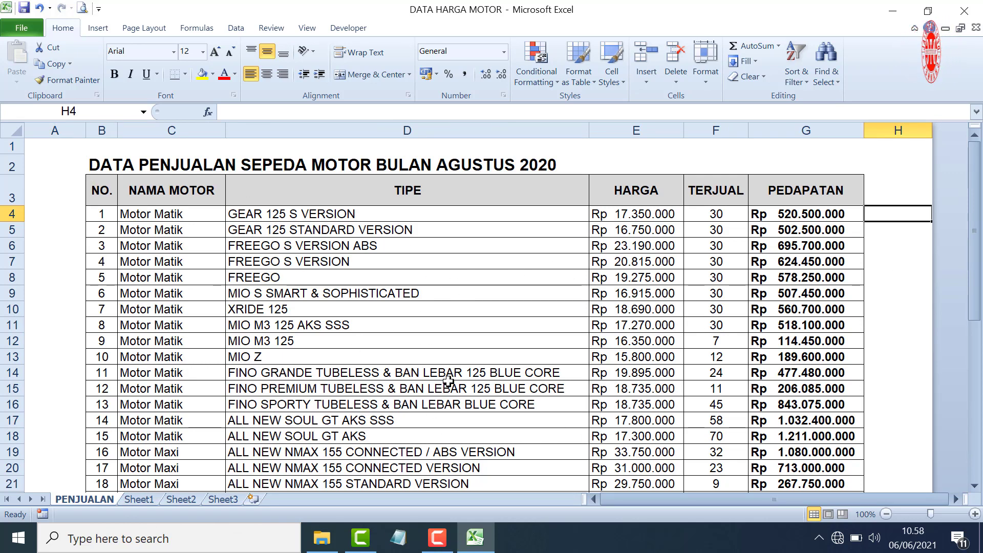
Select the whole table B2:G49 including its title and copy it
left_click_drag(95, 164, 778, 550)
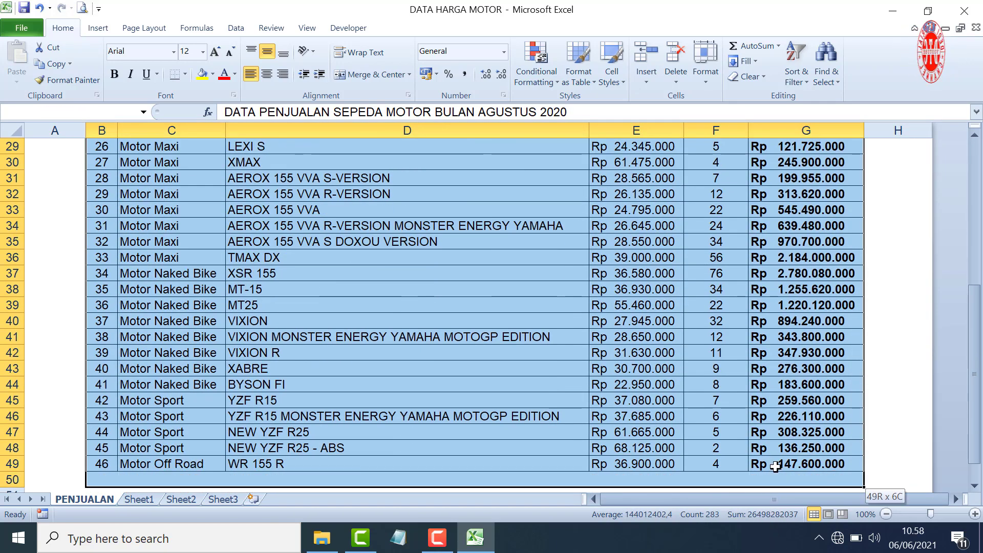
left_click_drag(778, 550, 773, 464)
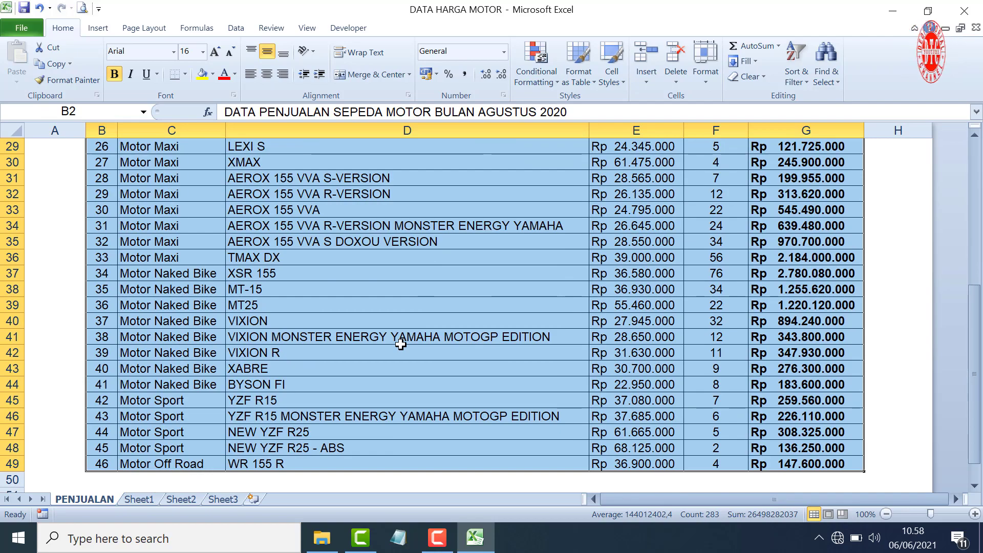
scroll(401, 344, "up", 5)
scroll(401, 344, "up", 5)
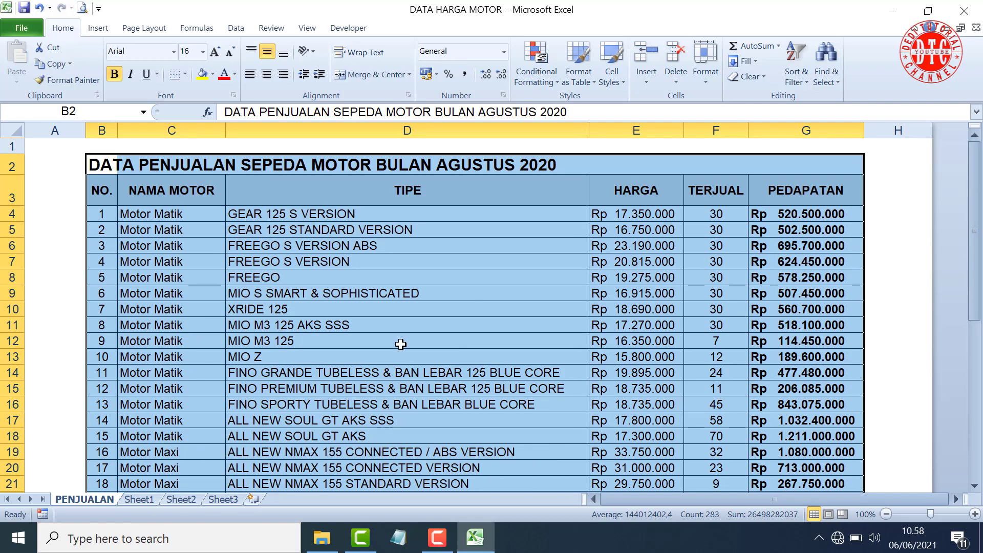
scroll(640, 368, "down", 5)
scroll(607, 348, "down", 4)
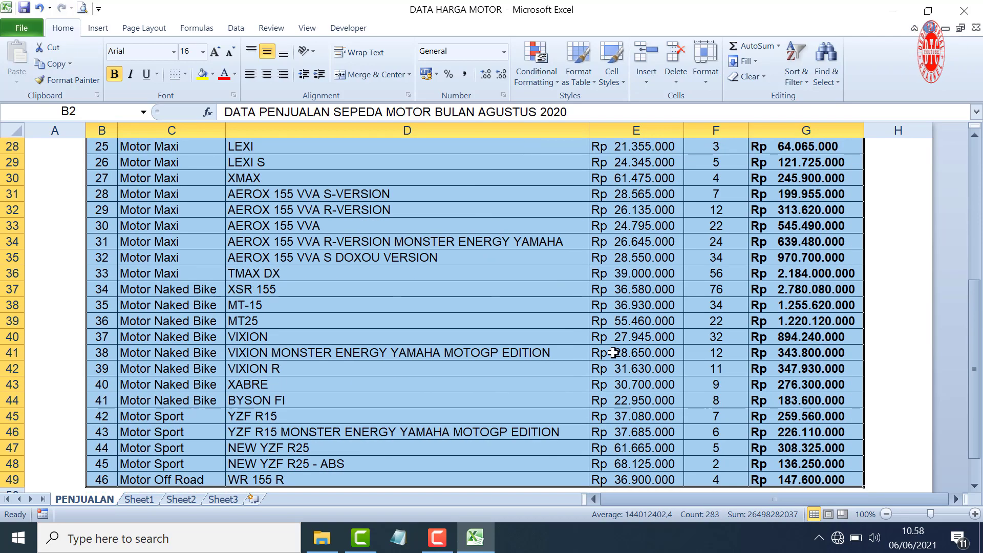
scroll(612, 353, "down", 4)
scroll(613, 352, "up", 13)
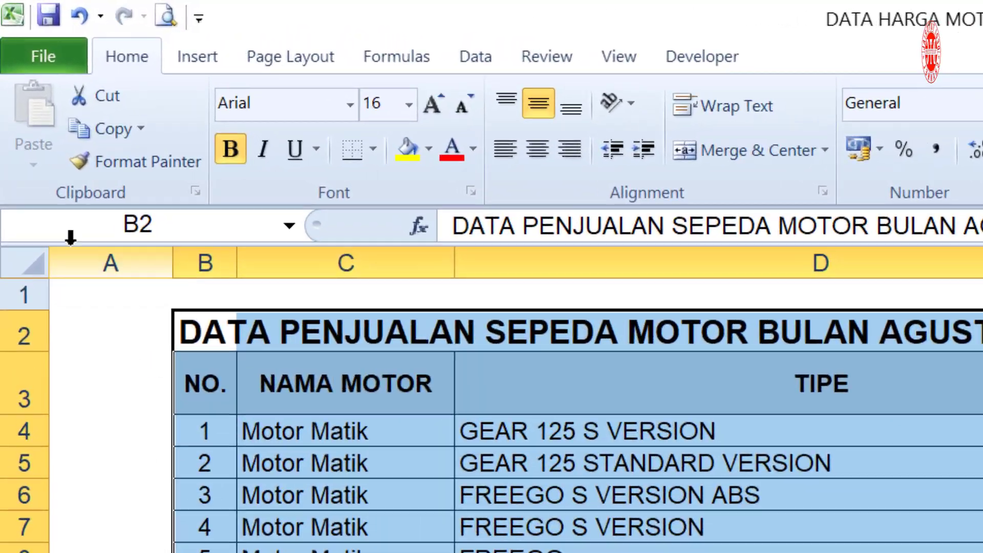
left_click(117, 129)
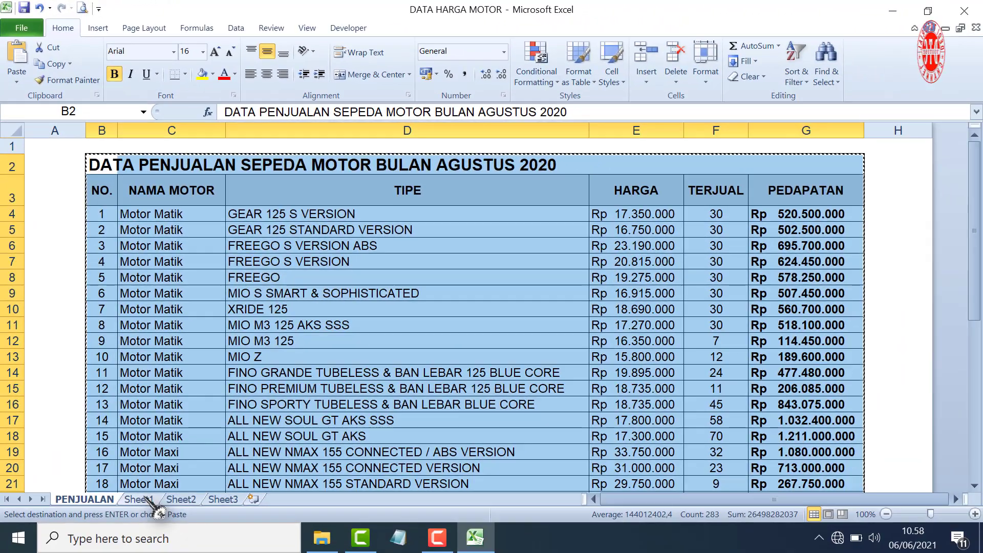
Paste the copied table onto Sheet1 as a Linked Picture tied to PENJUALAN!$B$2:$G$49
left_click(142, 499)
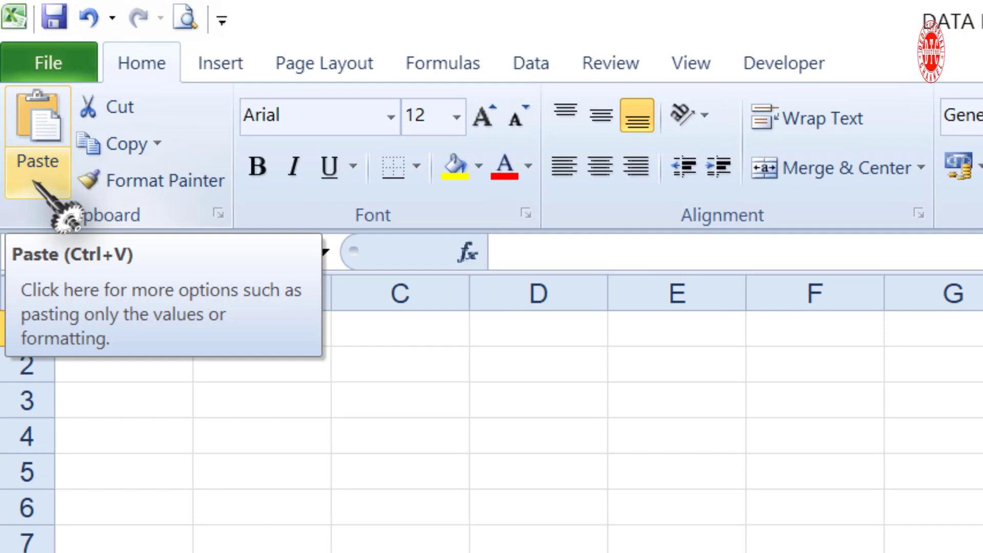
left_click(34, 181)
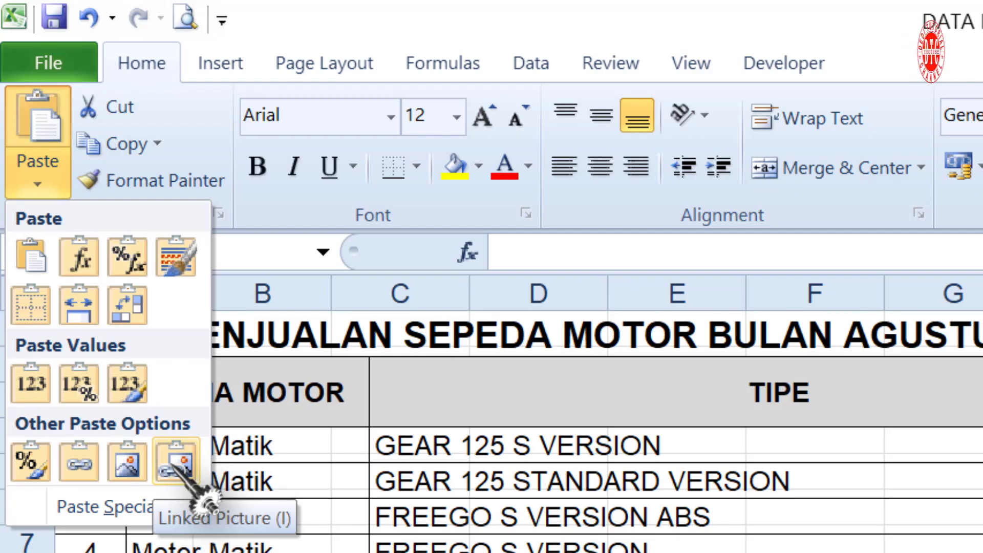
left_click(173, 461)
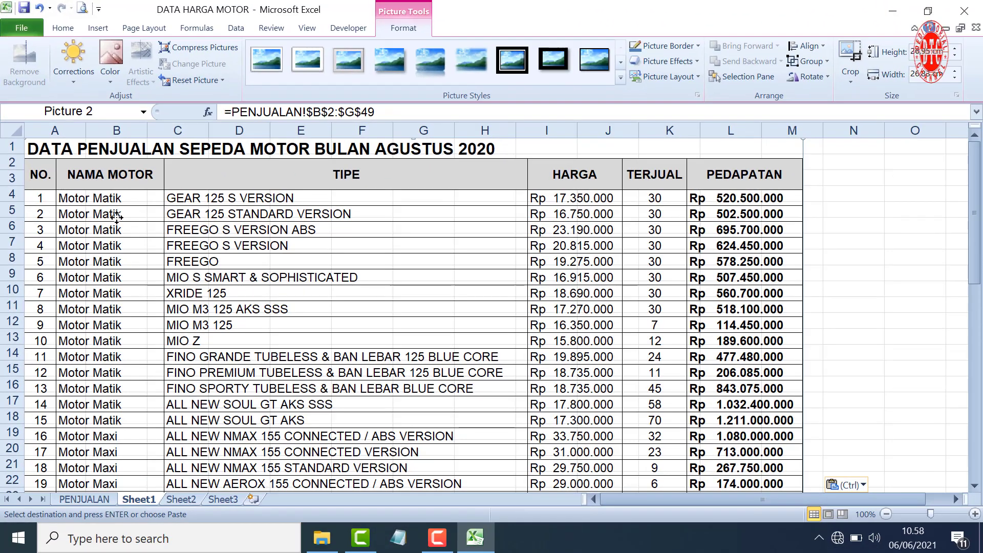
Shift the linked table picture on Sheet1 to a new position
left_click_drag(116, 218, 165, 218)
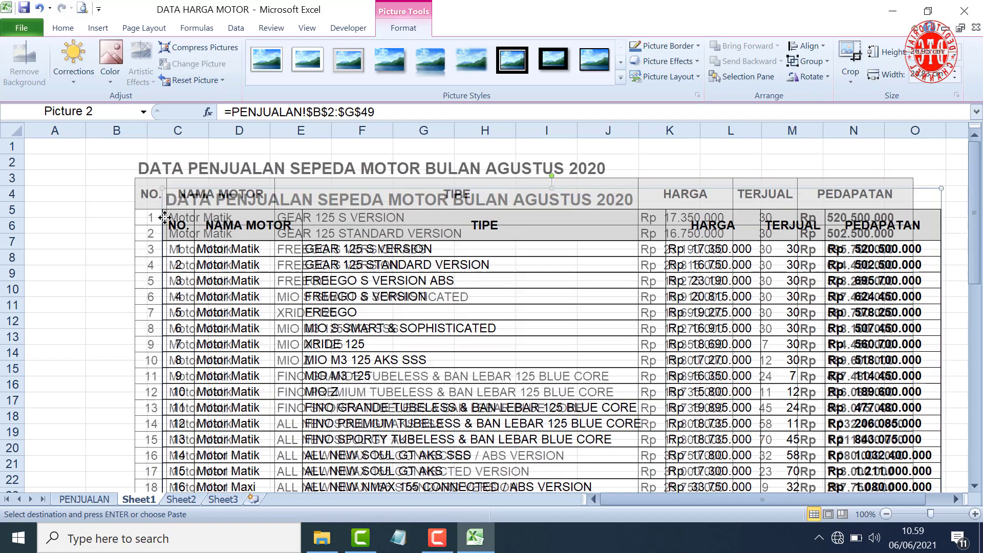
key("Escape")
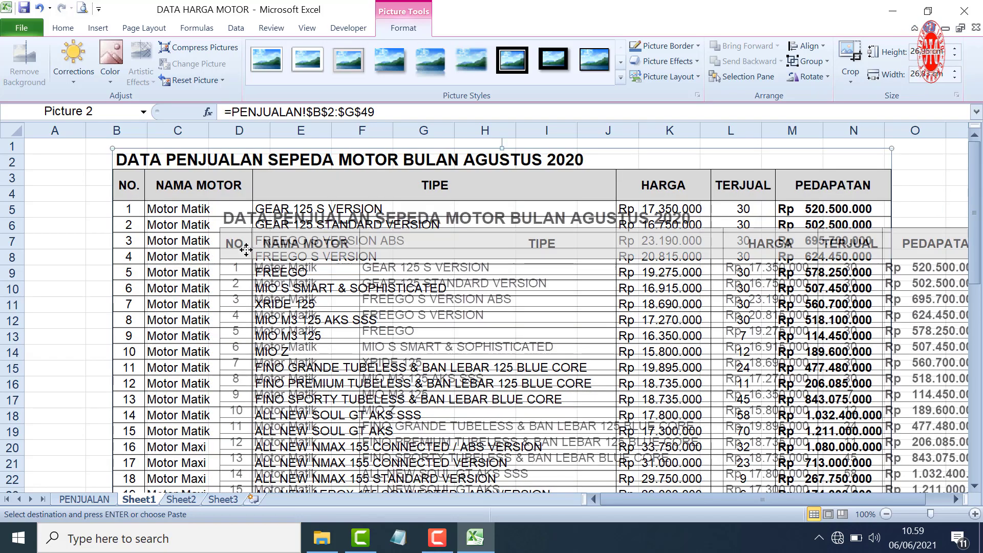
mouse_move(139, 191)
left_mouse_down()
mouse_move(245, 249)
mouse_move(207, 228)
left_mouse_up()
left_click(125, 180)
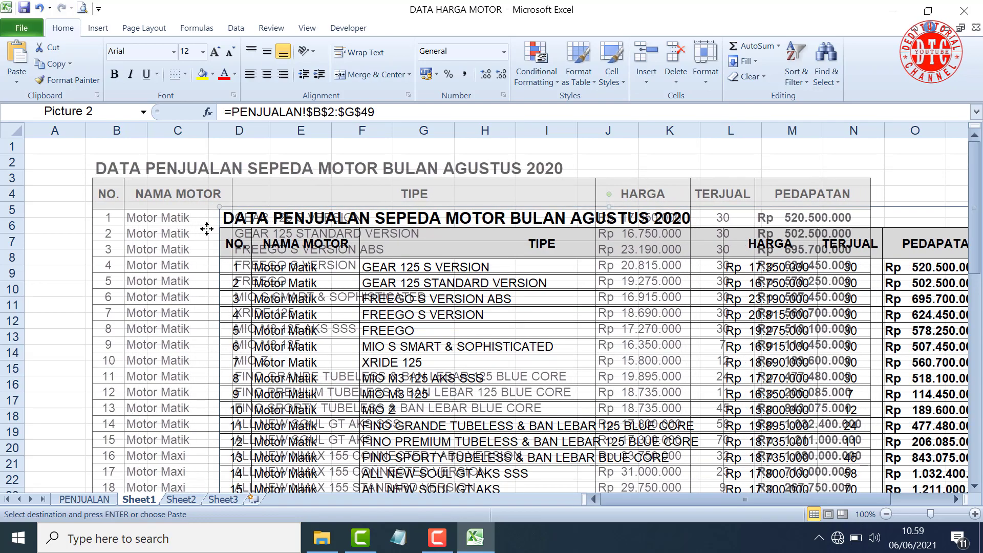
key("Escape")
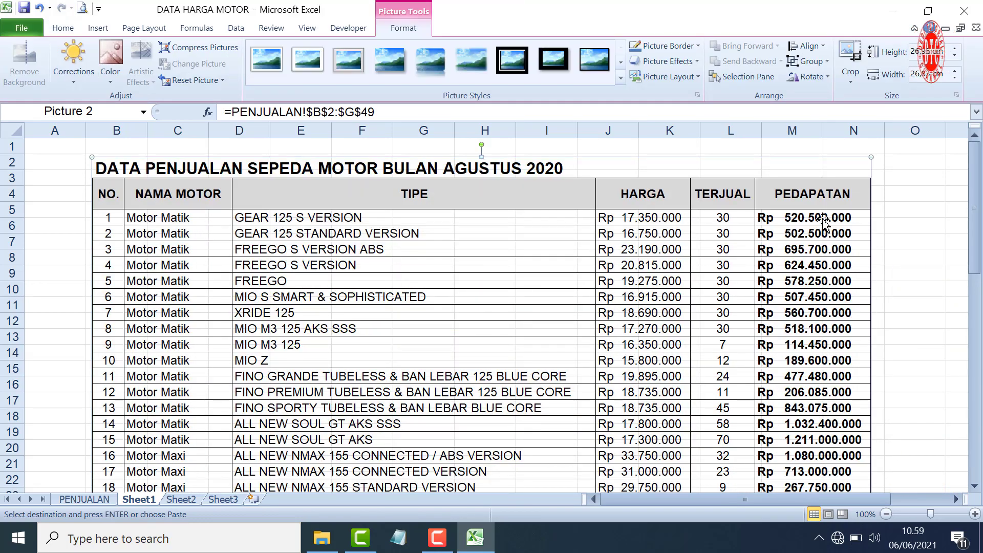
left_click_drag(459, 293, 575, 296)
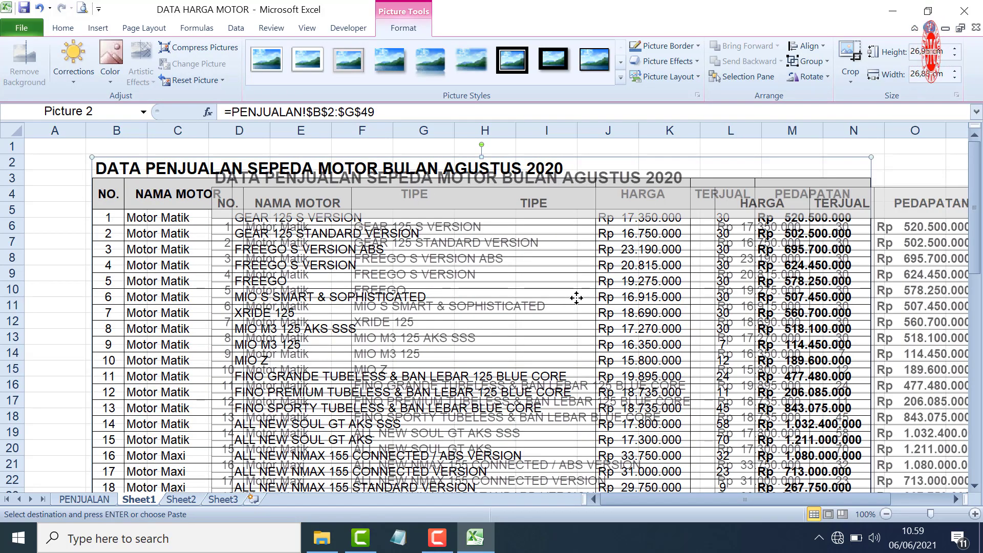
mouse_move(631, 284)
left_mouse_down()
mouse_move(504, 269)
mouse_move(654, 336)
mouse_move(411, 277)
mouse_move(522, 269)
left_mouse_up()
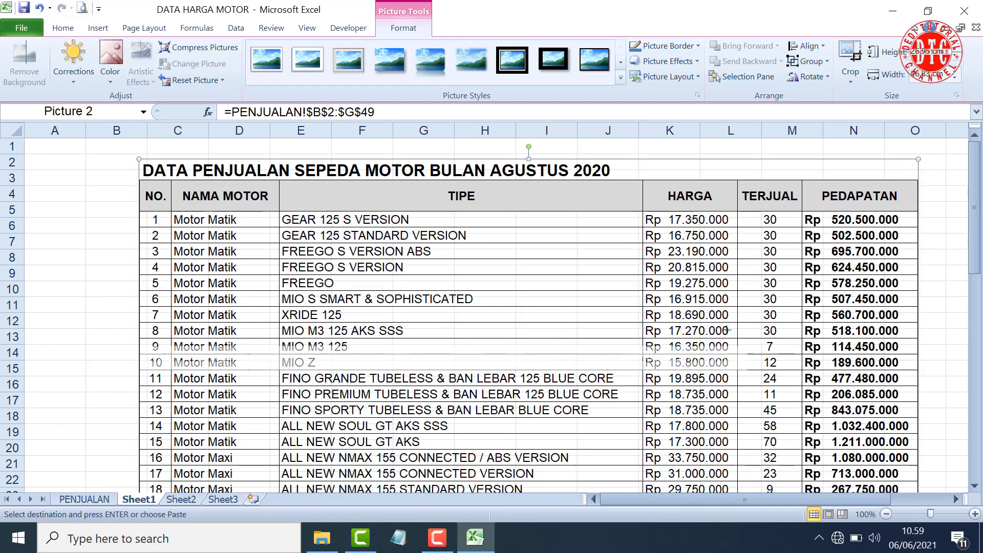
Enlarge the picture to about 25 cm and place its top-left at cell B2
left_click_drag(916, 160, 748, 329)
left_click_drag(708, 359, 750, 288)
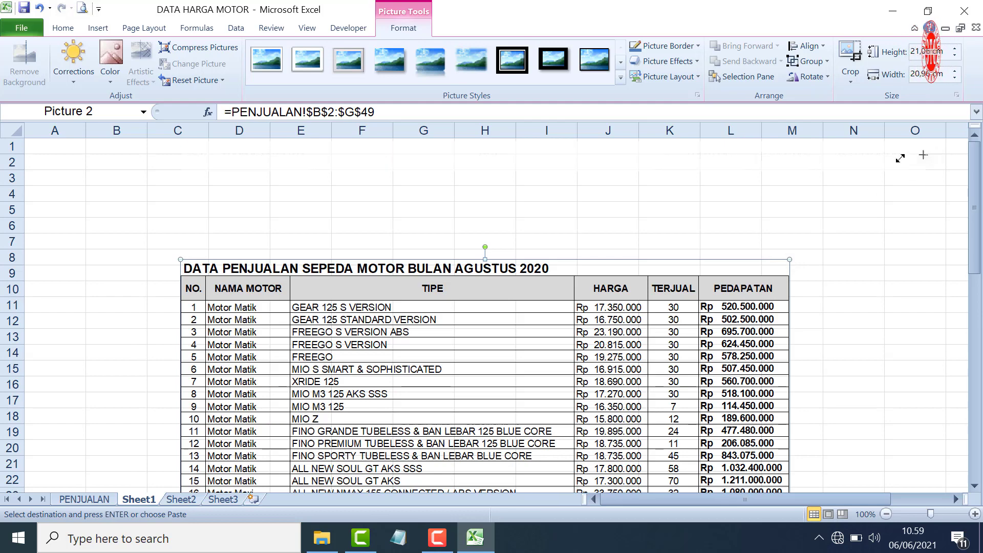
mouse_move(933, 153)
left_mouse_down()
mouse_move(897, 159)
mouse_move(909, 139)
left_mouse_up()
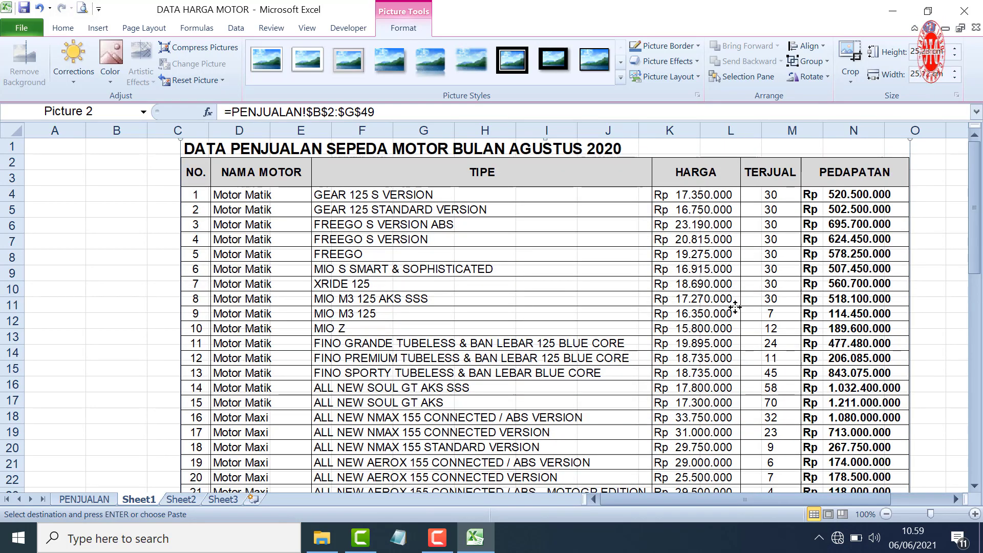
left_click_drag(735, 307, 701, 285)
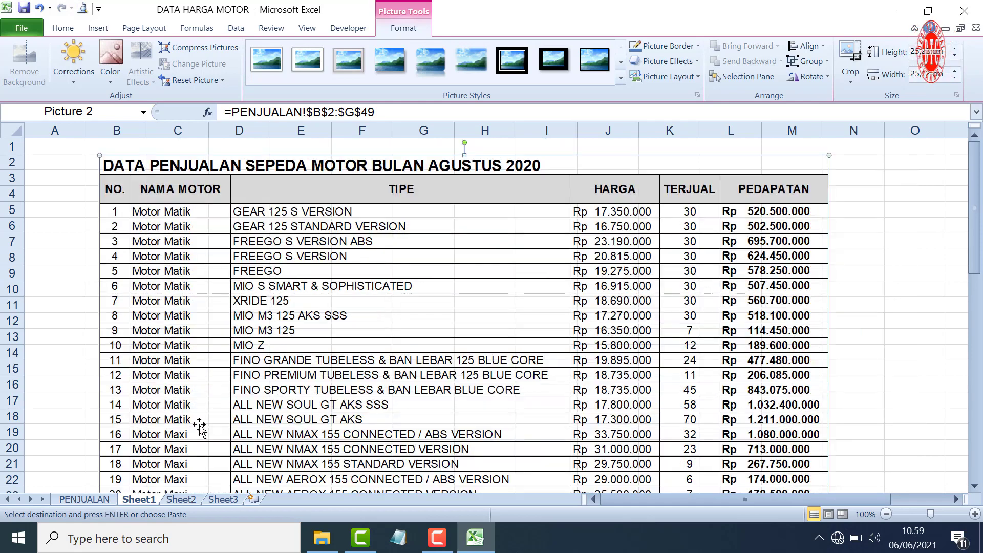
left_click(85, 499)
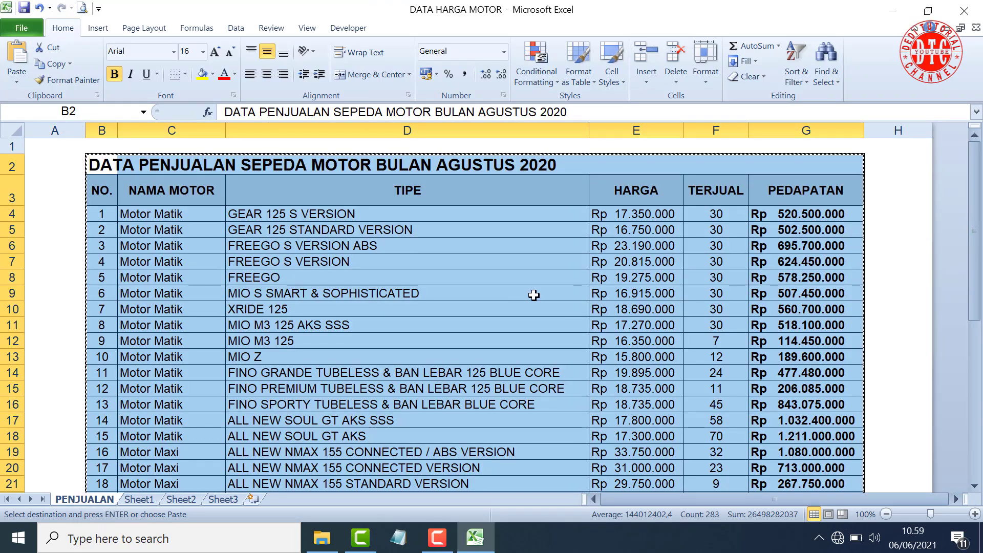
left_click(139, 500)
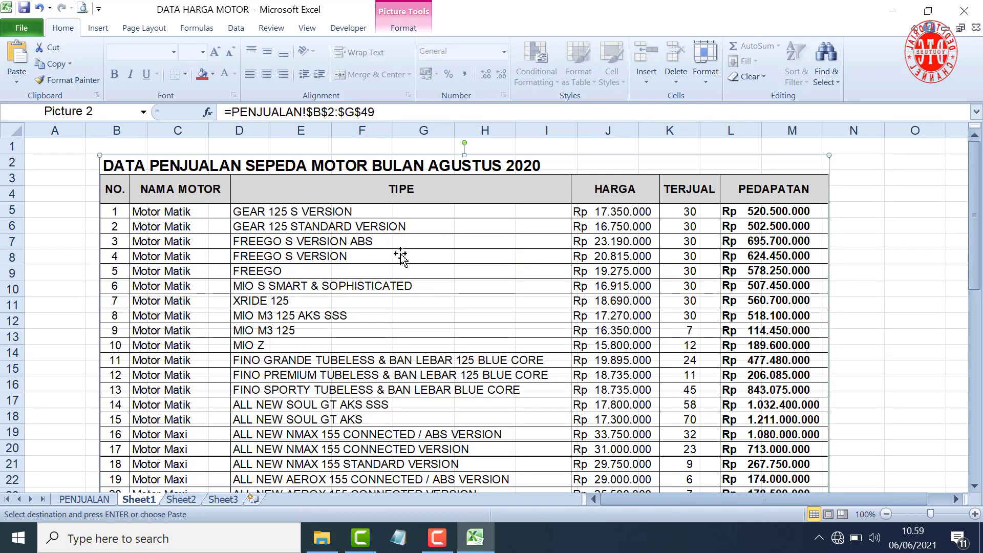
Enter 50 into TERJUAL cells F4:F5 and check the linked picture on Sheet1
left_click(86, 499)
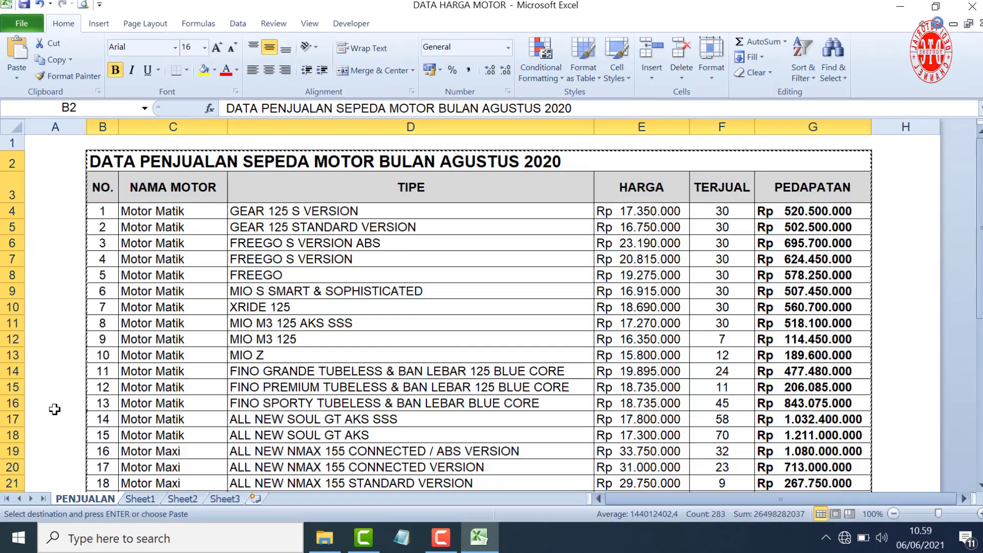
left_click(54, 409)
left_click(729, 211)
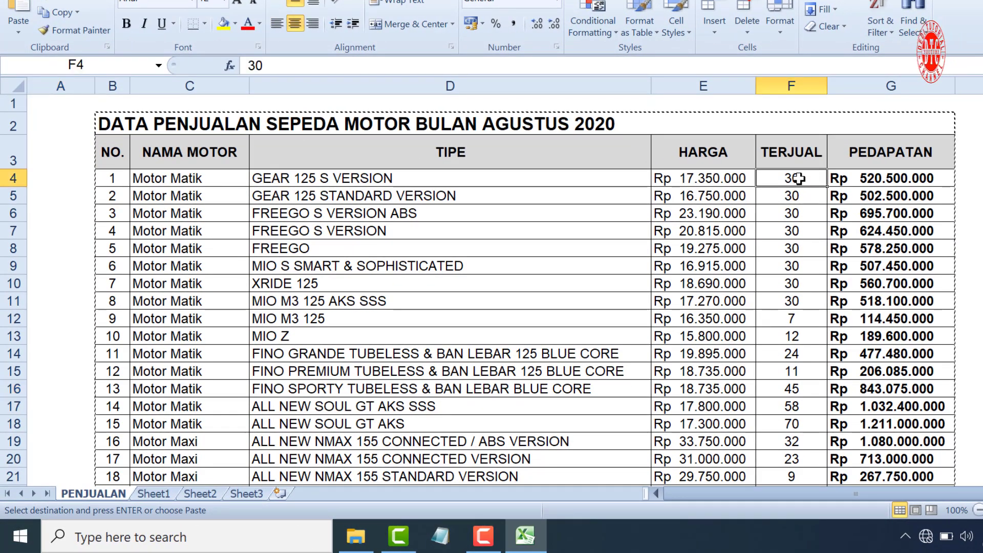
left_click_drag(798, 179, 799, 193)
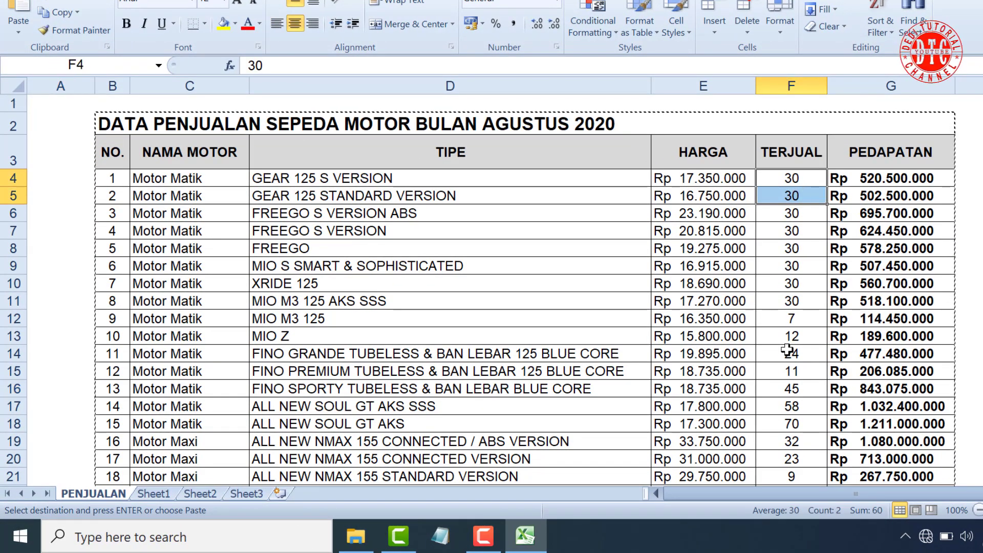
type("5")
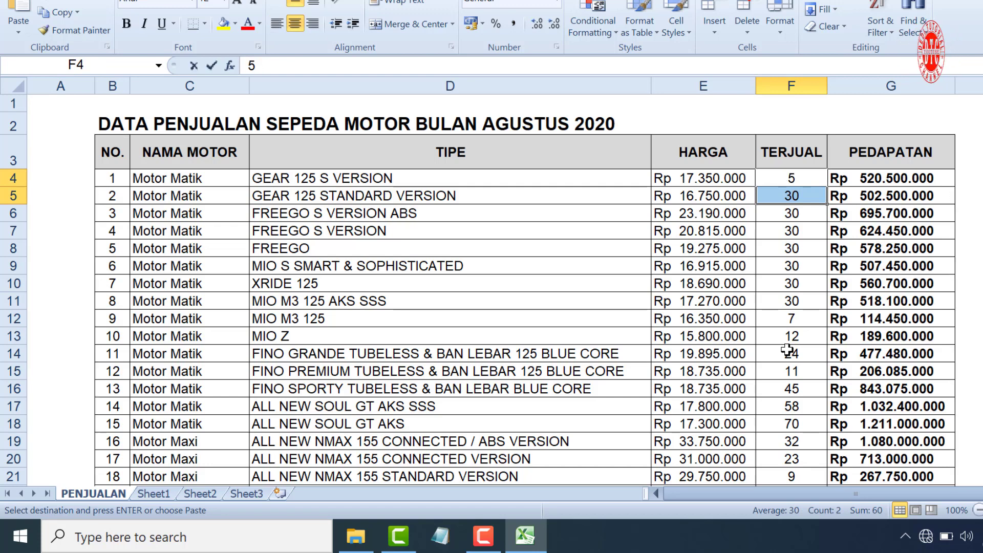
type("0")
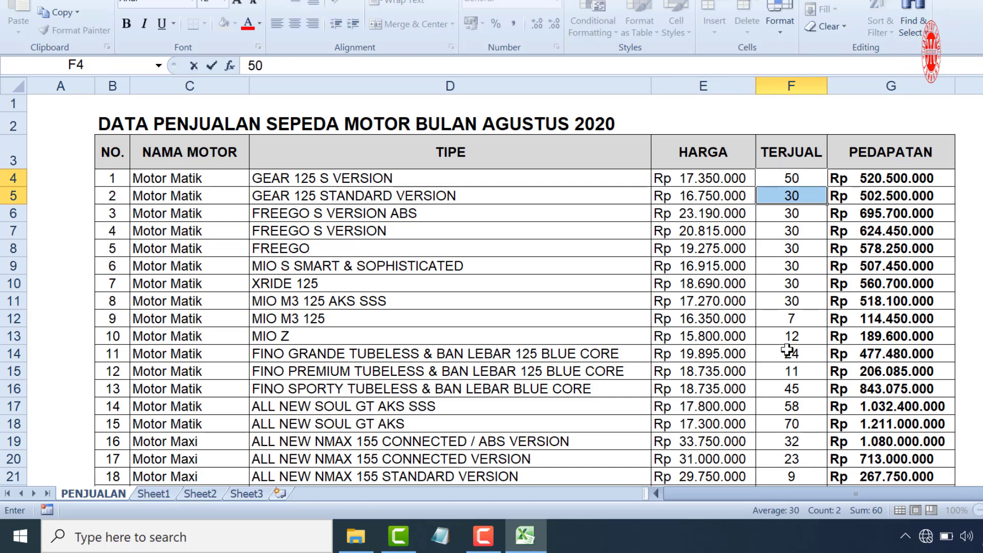
key("ctrl+Return")
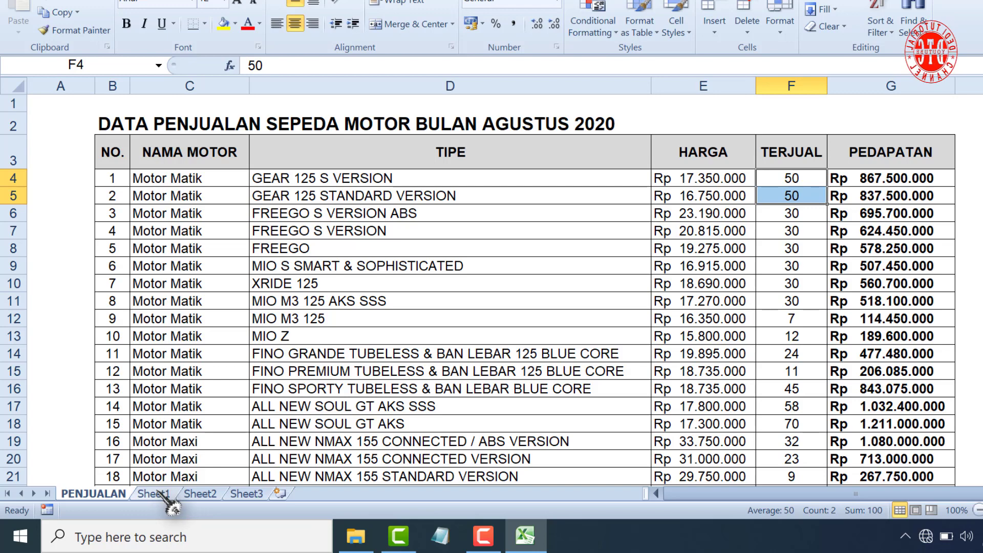
left_click(153, 493)
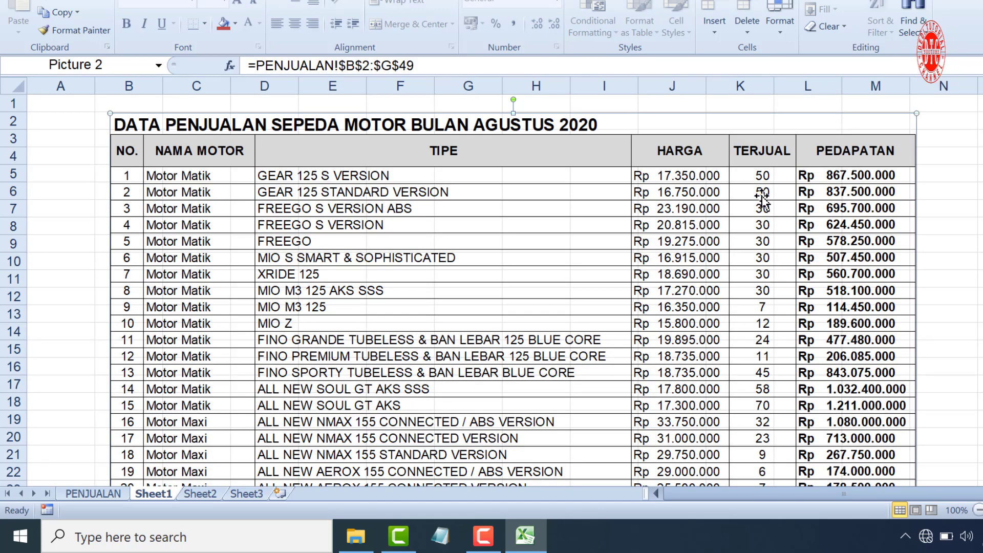
Change F4 to 100 and confirm Sheet1's picture shows PEDAPATAN 1.735.000.000
left_click(92, 495)
left_click(802, 179)
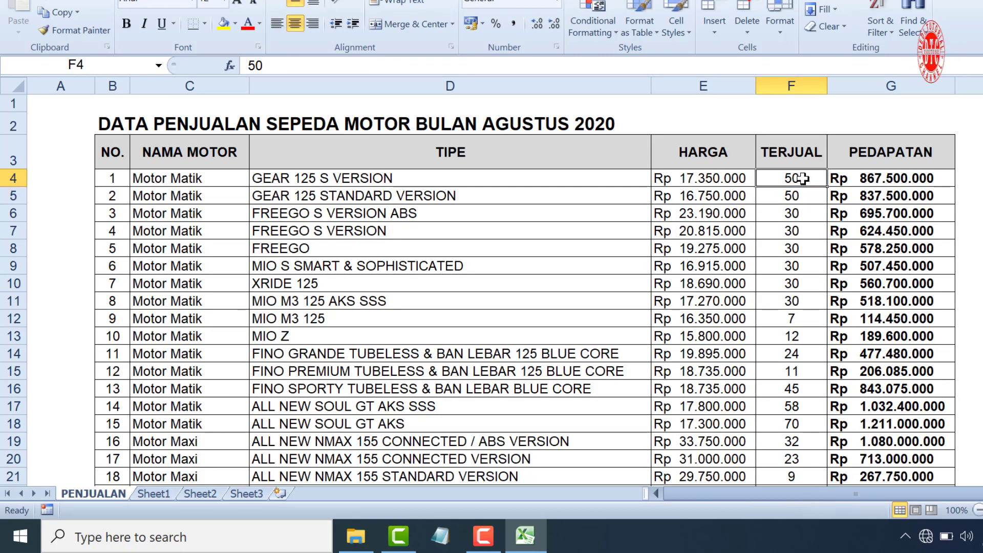
type("100")
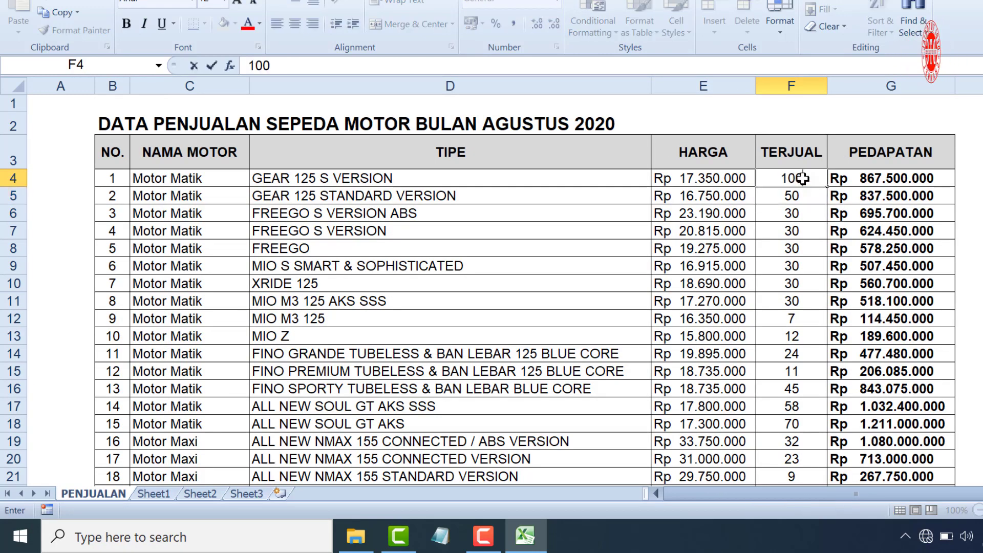
key("Return")
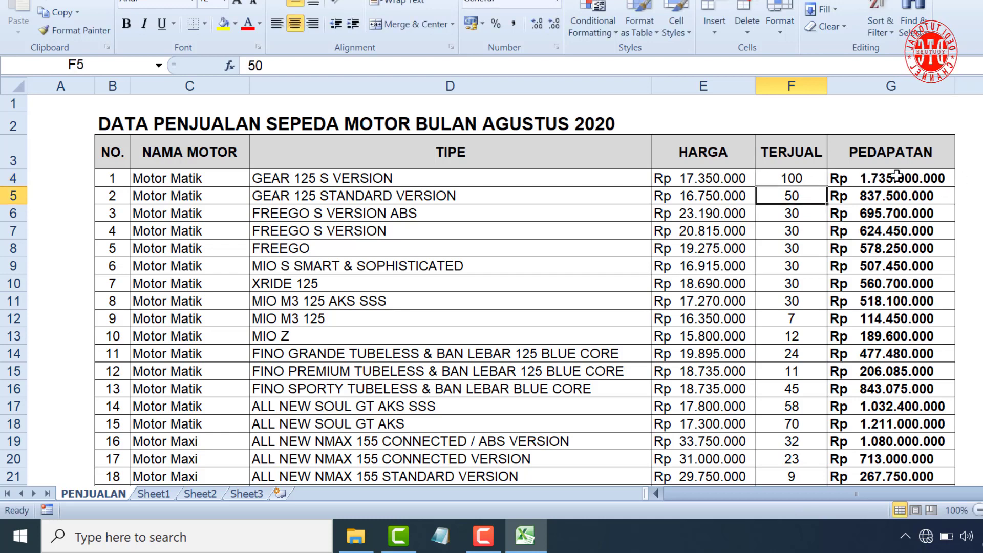
left_click(903, 180)
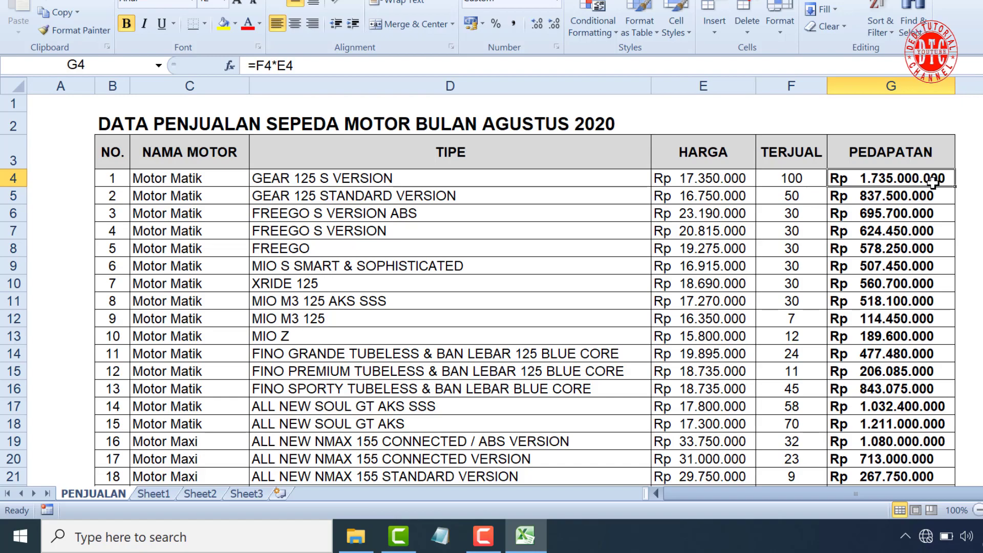
left_click(154, 494)
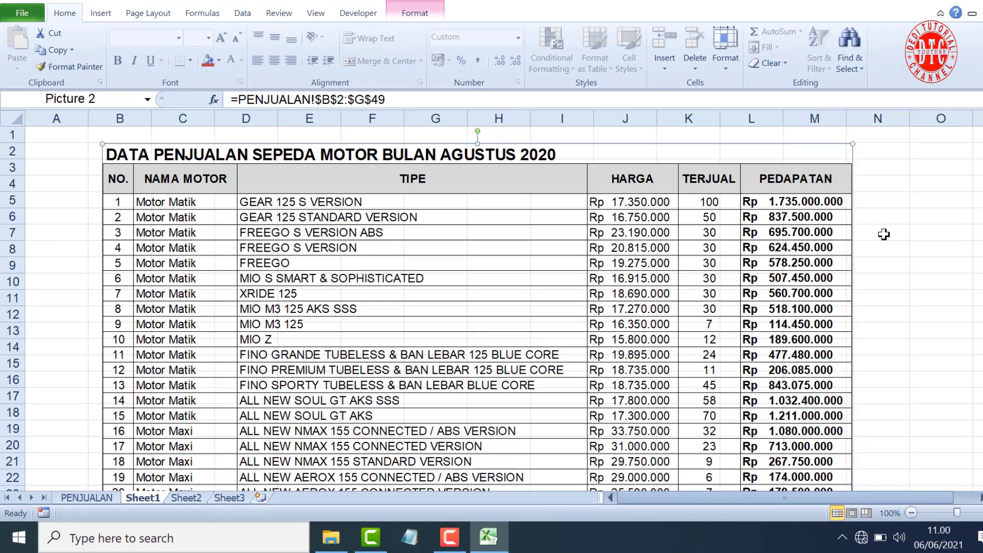
left_click(854, 241)
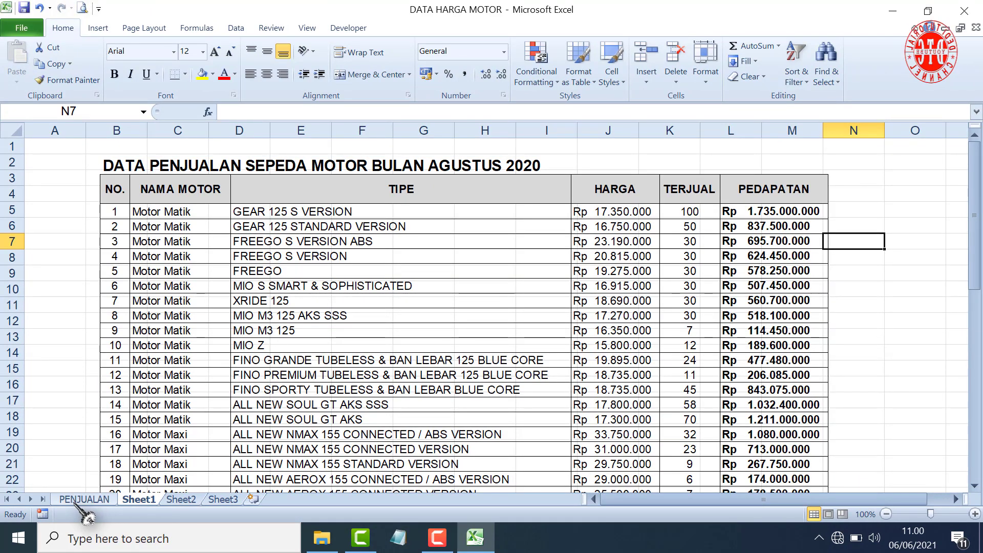
Copy the PENJUALAN table B2:G49 again and select cell B2 on the empty Sheet2
left_click(82, 499)
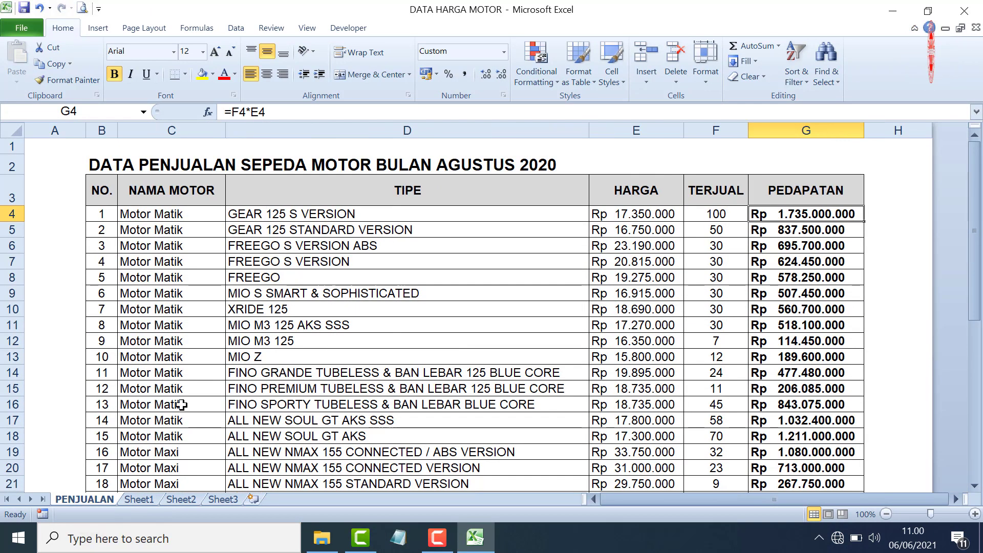
left_click_drag(96, 166, 850, 550)
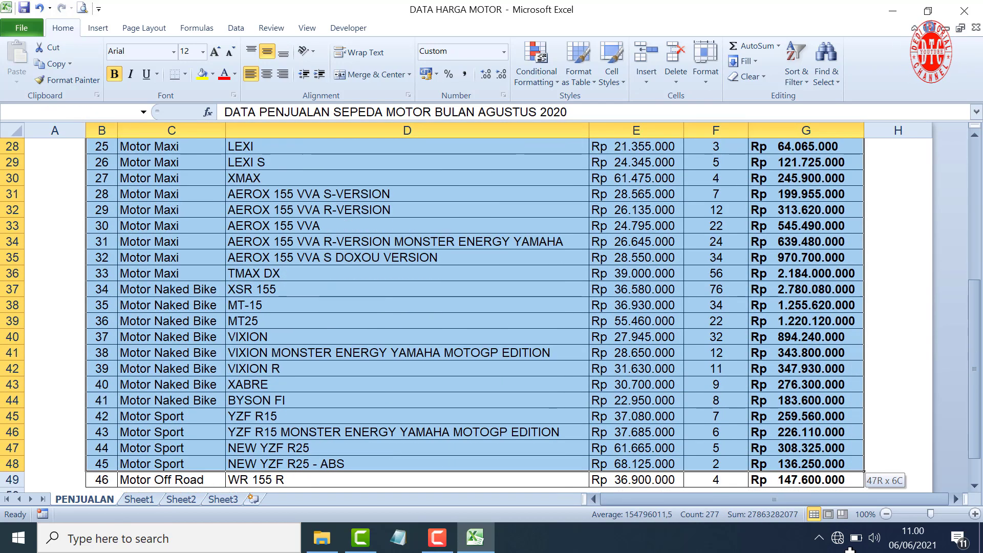
left_click_drag(850, 551, 849, 464)
scroll(538, 329, "up", 10)
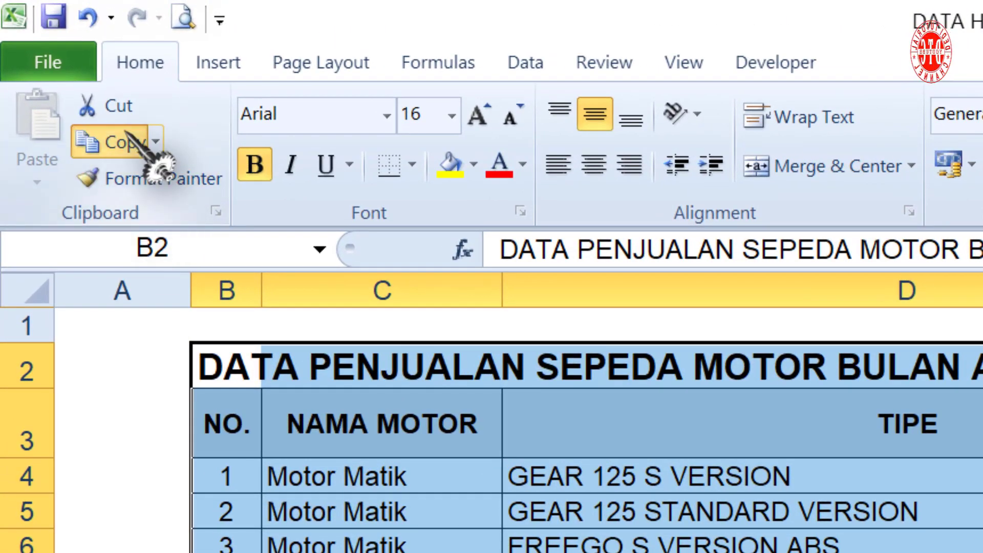
left_click(127, 134)
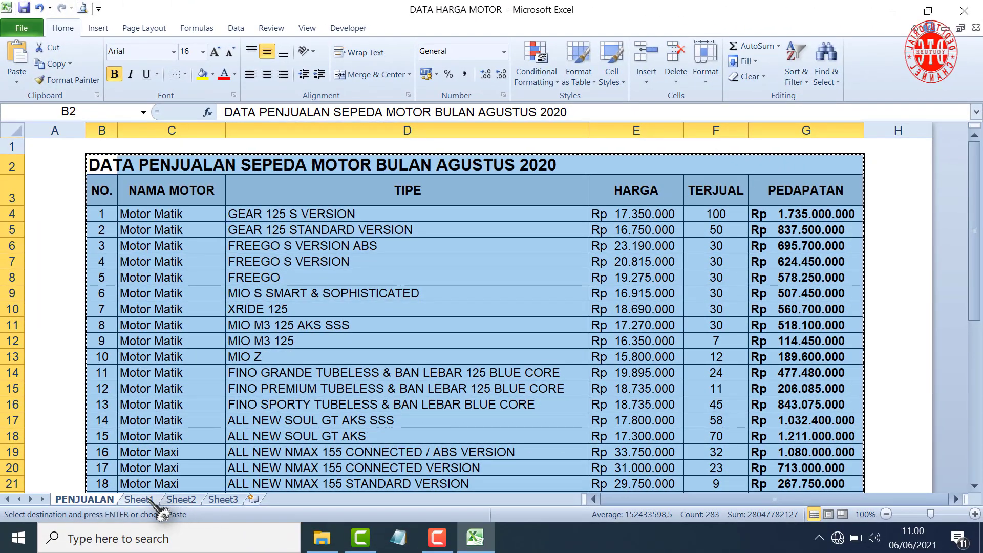
left_click(141, 500)
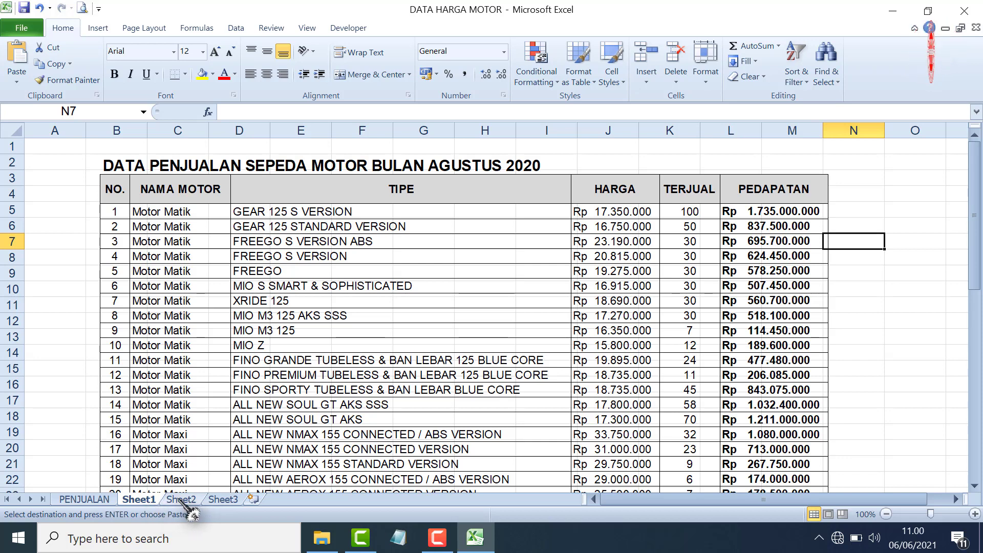
left_click(181, 499)
left_click(105, 167)
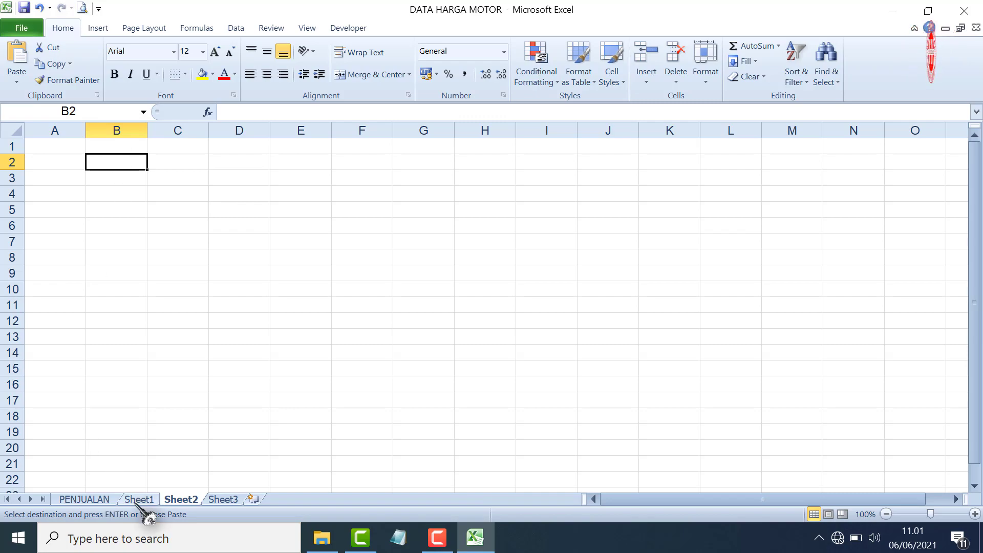
Nudge the linked table picture on Sheet1 slightly to the right
left_click(139, 499)
left_click(477, 306)
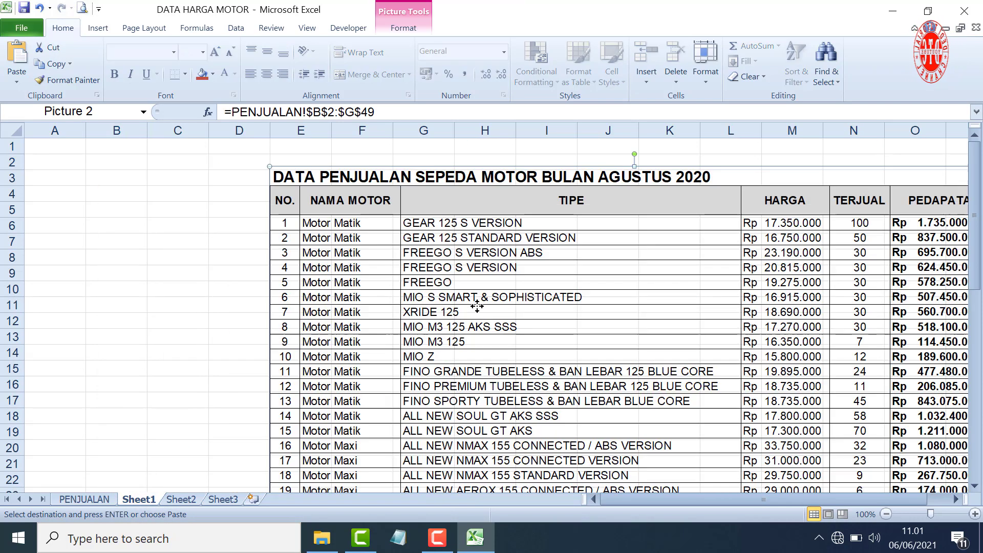
left_click_drag(219, 426, 267, 426)
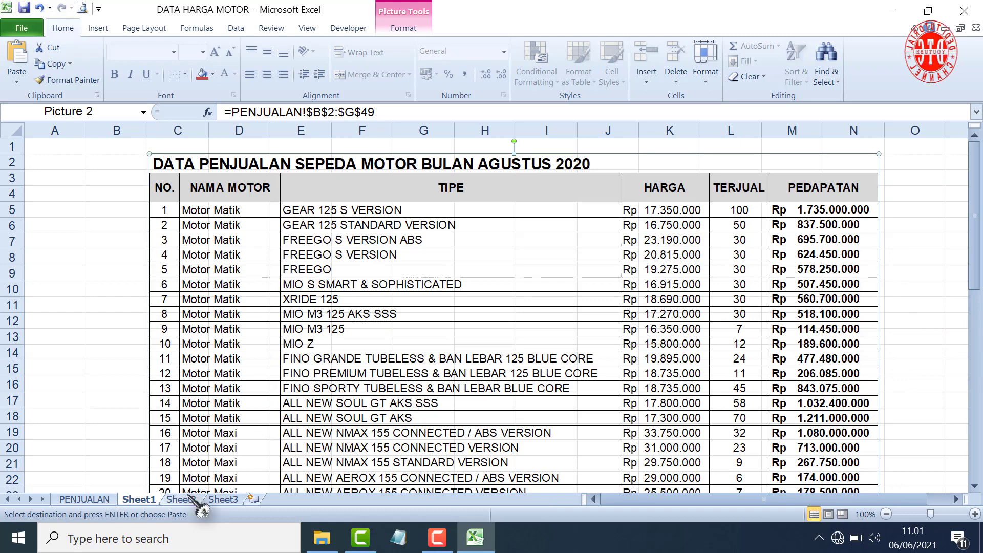
Paste the copied table into Sheet2 as links to the PENJUALAN source
left_click(181, 499)
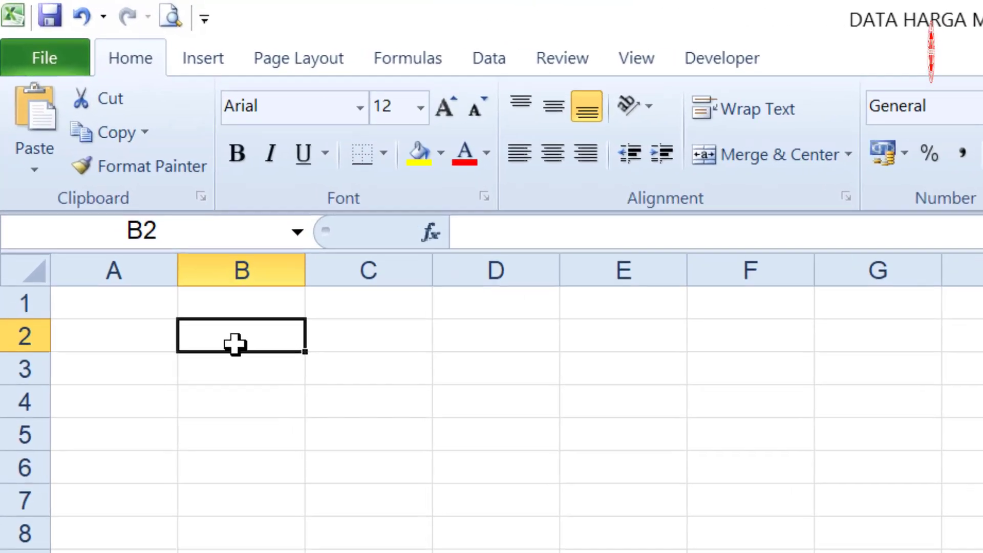
left_click(37, 164)
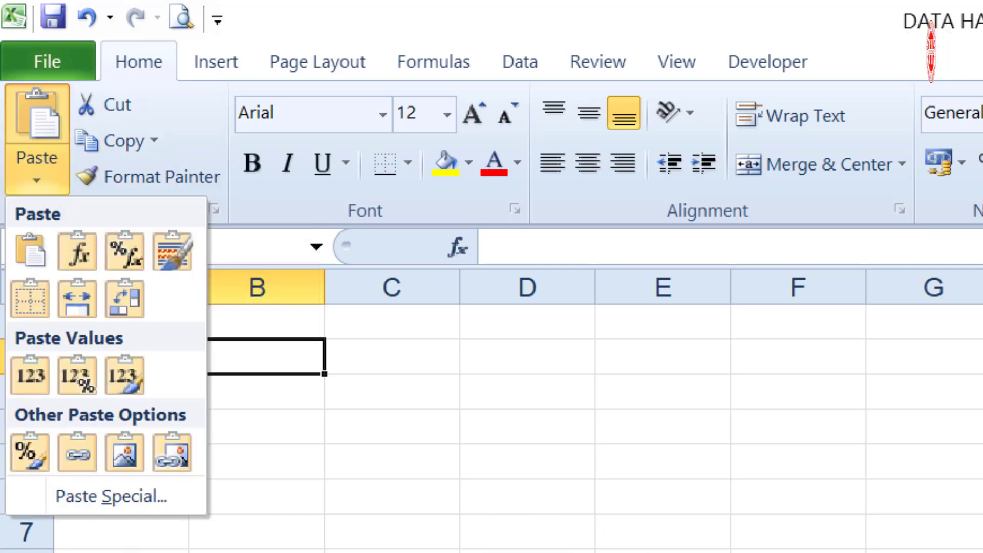
left_click(78, 453)
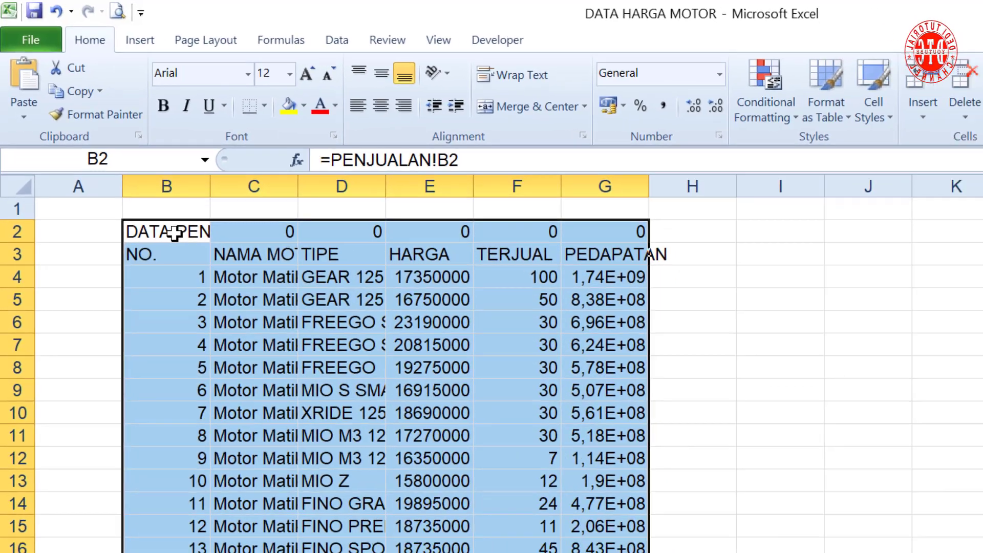
Clear the zeros in C2:G2 so the title displays in full across row 2
left_click(220, 251)
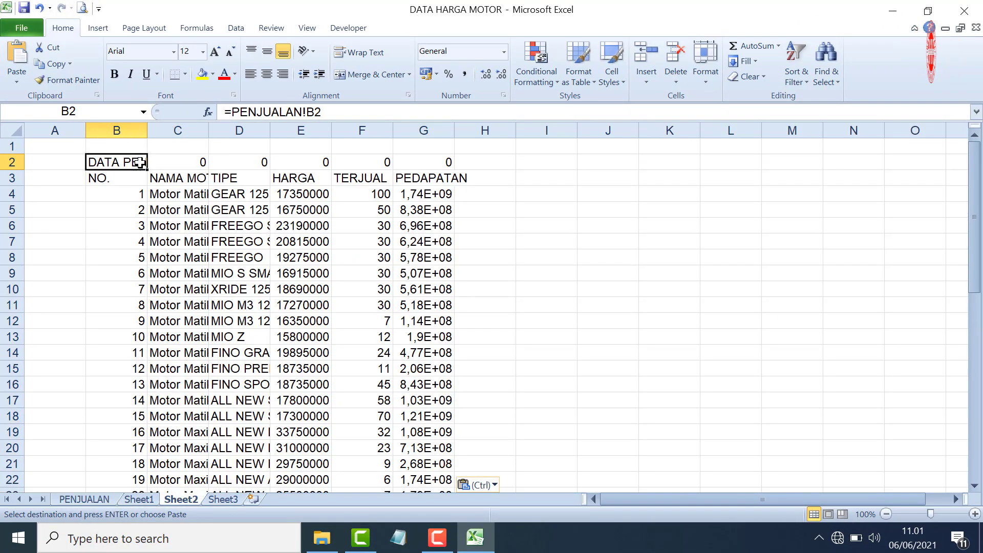
left_click_drag(140, 162, 428, 162)
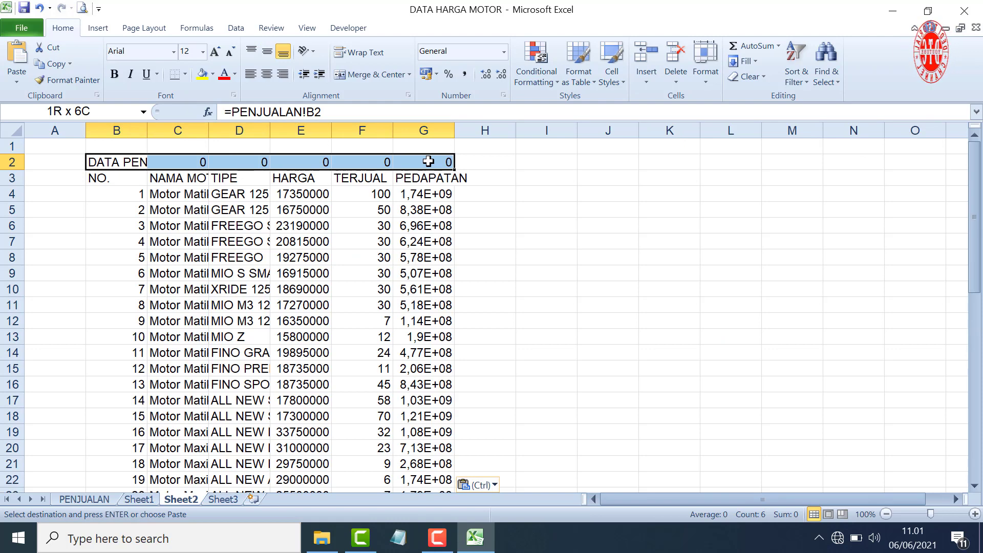
left_click(608, 287)
mouse_move(202, 147)
left_mouse_down()
mouse_move(420, 153)
mouse_move(453, 168)
left_mouse_up()
left_click(665, 287)
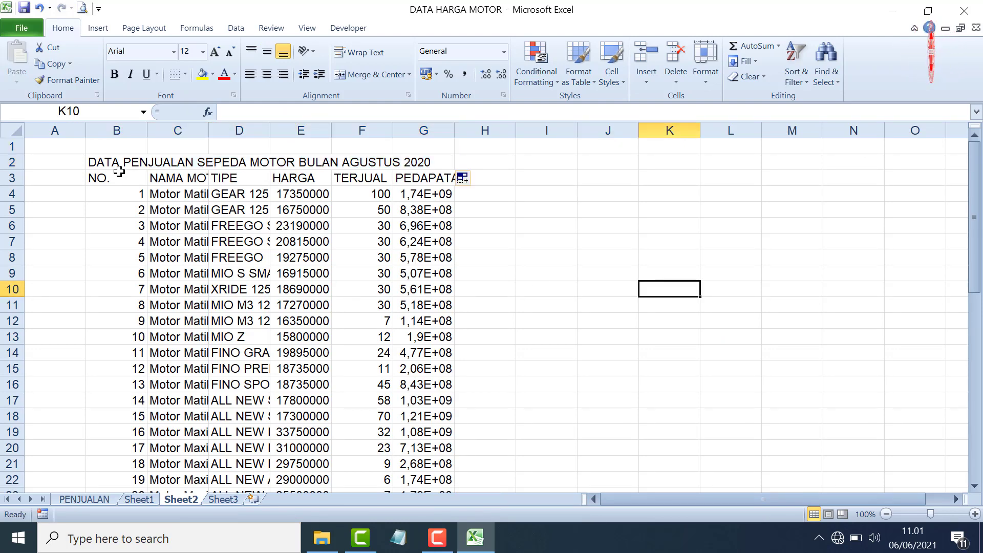
Autofit columns B to G on Sheet2 so NO., TIPE, HARGA and PEDAPATAN values fit
left_click_drag(148, 131, 135, 131)
double_click(257, 131)
left_click(484, 131)
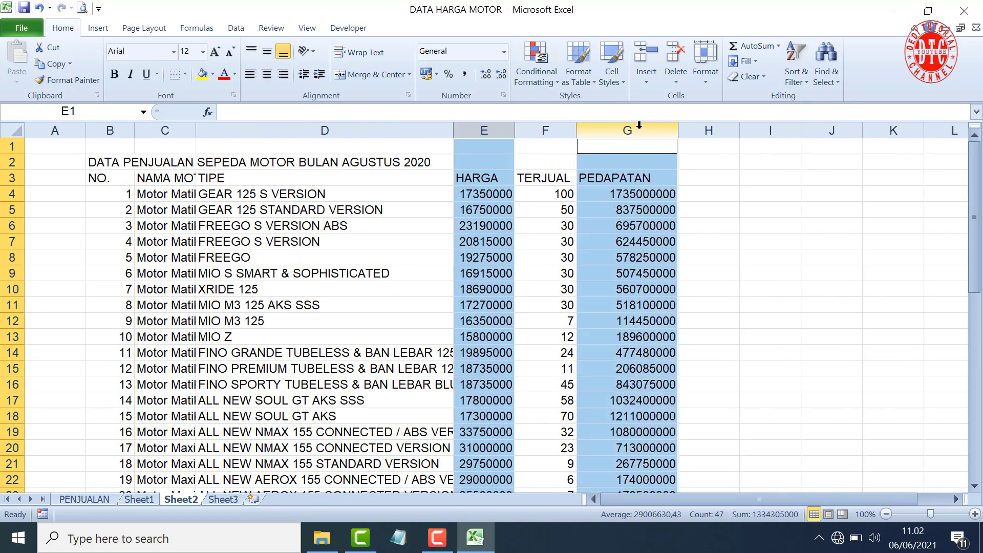
left_click(631, 131, "ctrl")
double_click(688, 131)
left_click_drag(688, 131, 698, 131)
Apply All Borders and centred alignment to the table range B3:G49
left_click(110, 178)
key("ctrl+shift+End")
left_click(250, 75)
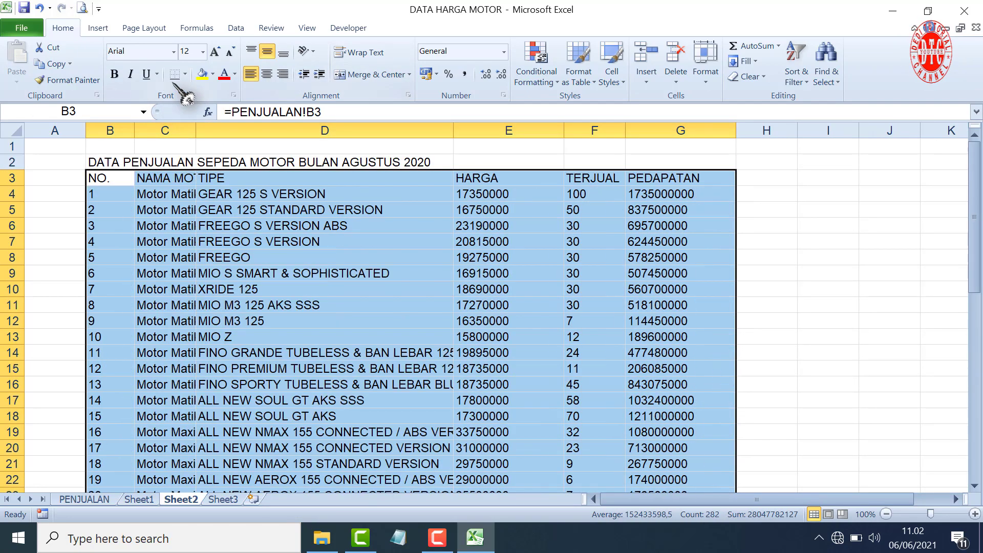
left_click(185, 75)
left_click(193, 191)
Compare with PENJUALAN, then select the HARGA and PEDAPATAN values down to row 49
key("ctrl+Page_Up")
key("ctrl+Page_Up")
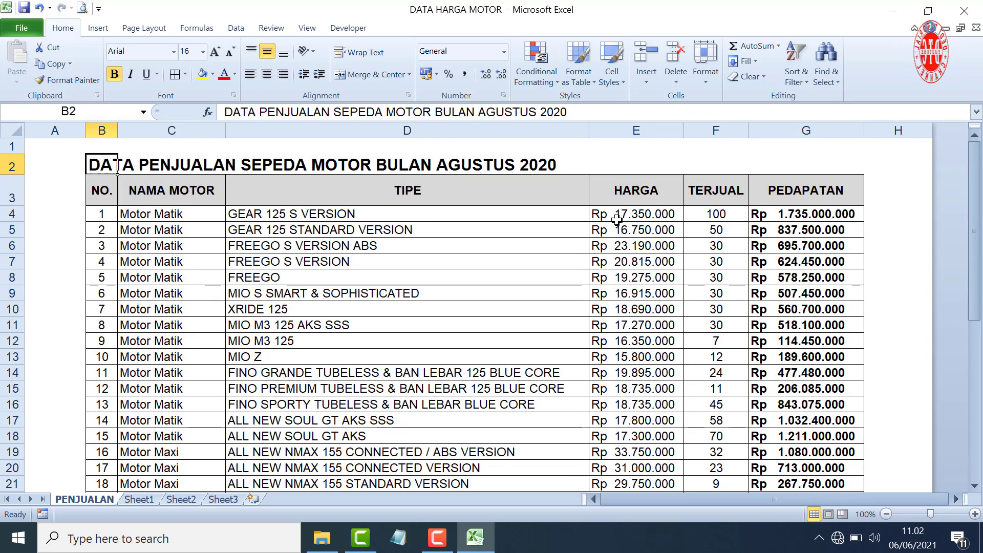
key("ctrl+Page_Down")
key("ctrl+Page_Down")
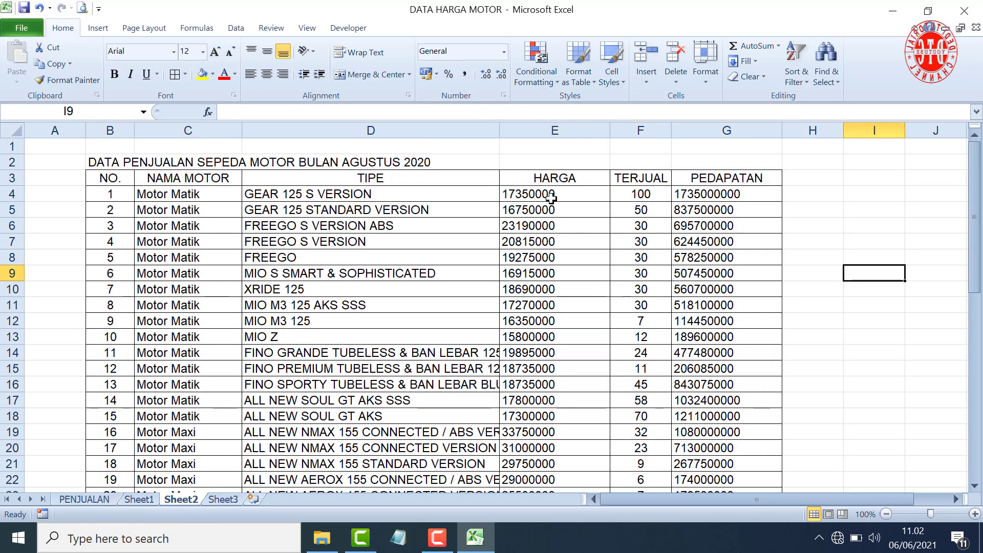
left_click_drag(551, 199, 556, 464)
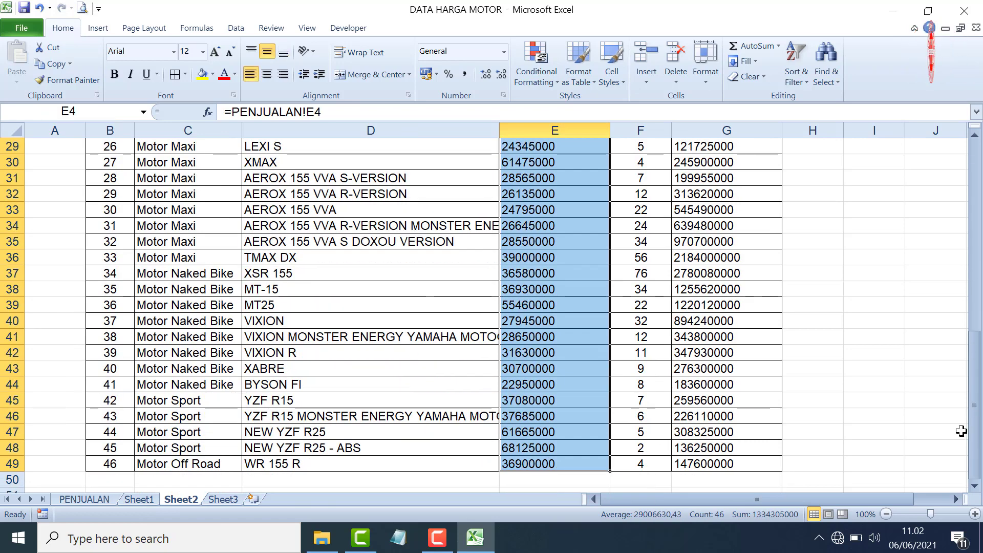
scroll(961, 431, "up", 6)
scroll(961, 431, "up", 4)
left_click(722, 195, "ctrl")
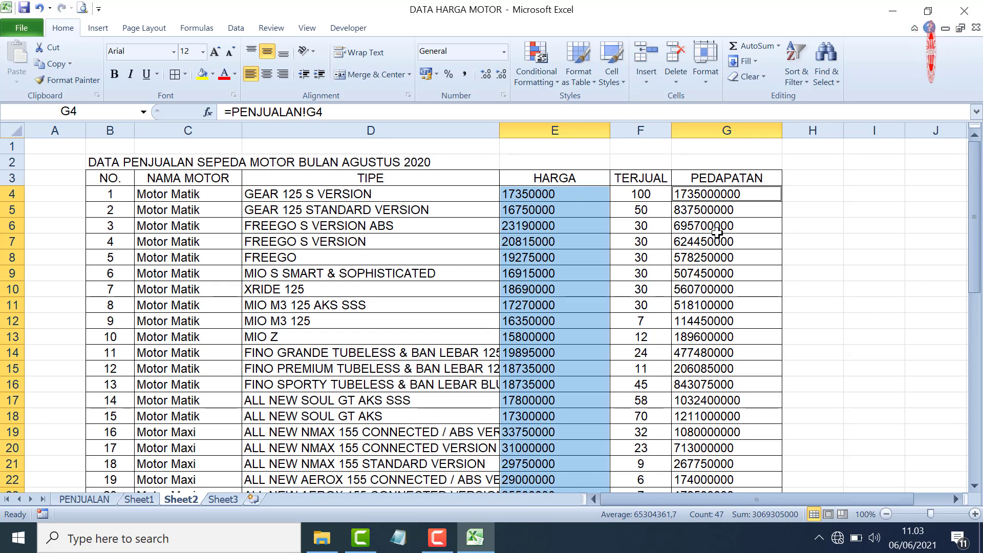
left_click_drag(717, 195, 715, 476)
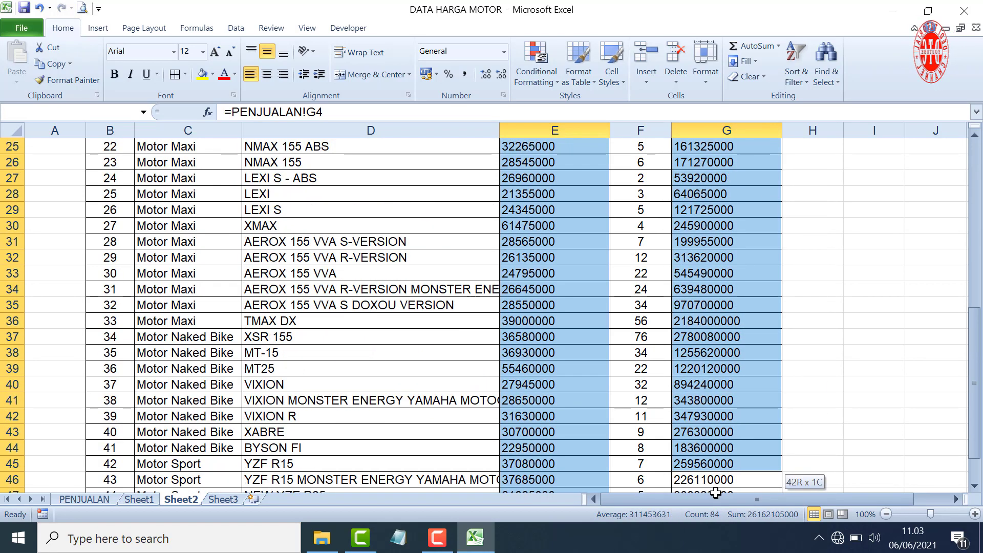
scroll(776, 418, "up", 9)
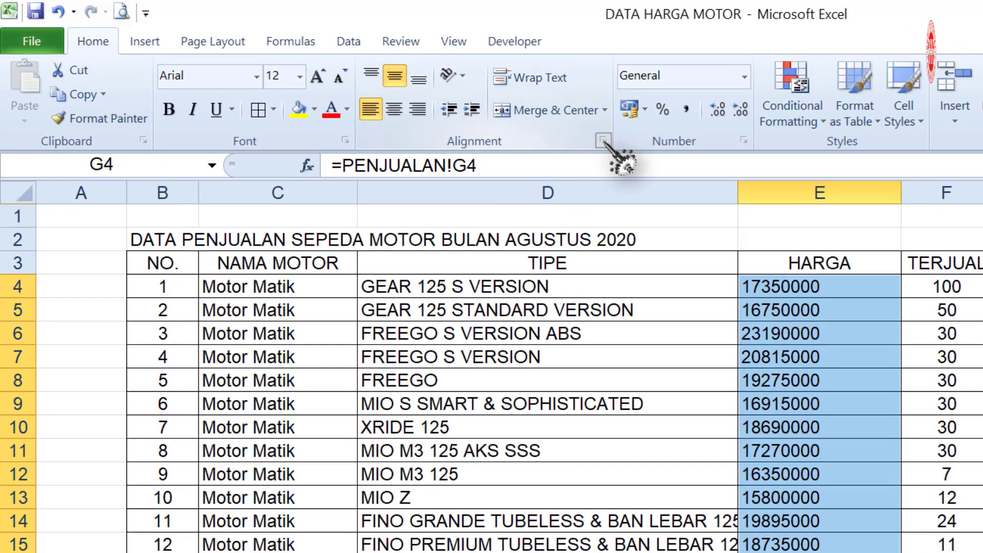
Give Sheet2's HARGA and PEDAPATAN values the custom format Rp #.##0;-Rp #.##0, then view PENJUALAN
left_click(604, 140)
left_click(155, 125)
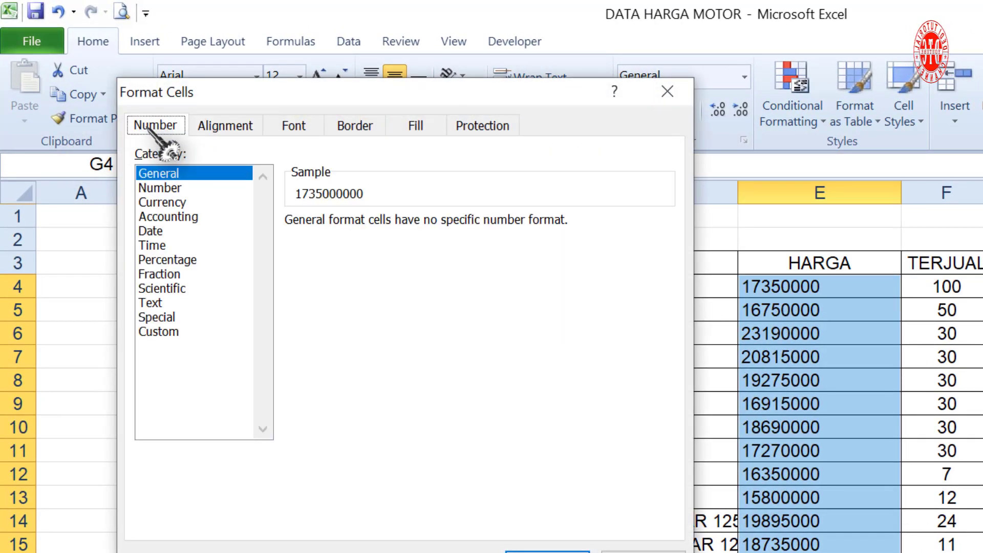
left_click(153, 332)
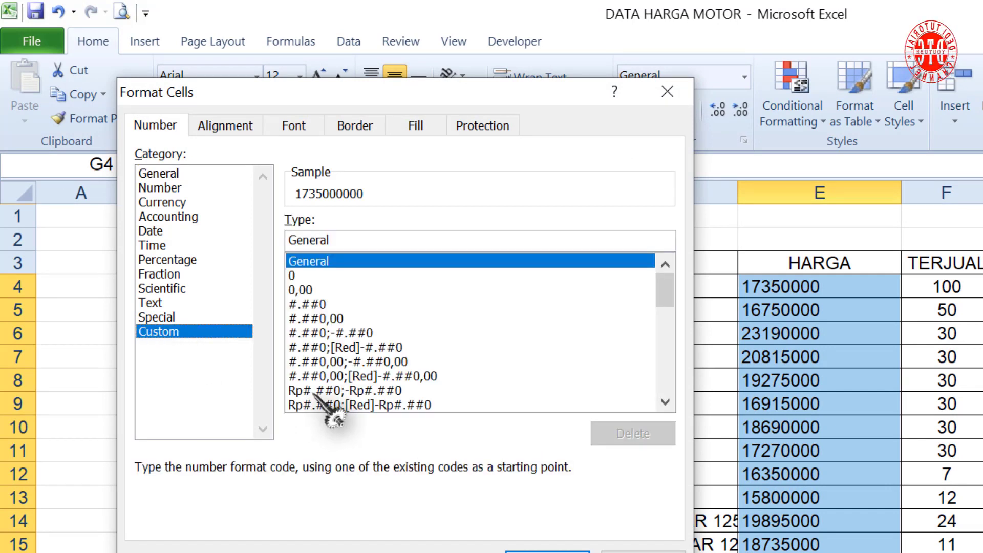
left_click(310, 390)
left_click(304, 240)
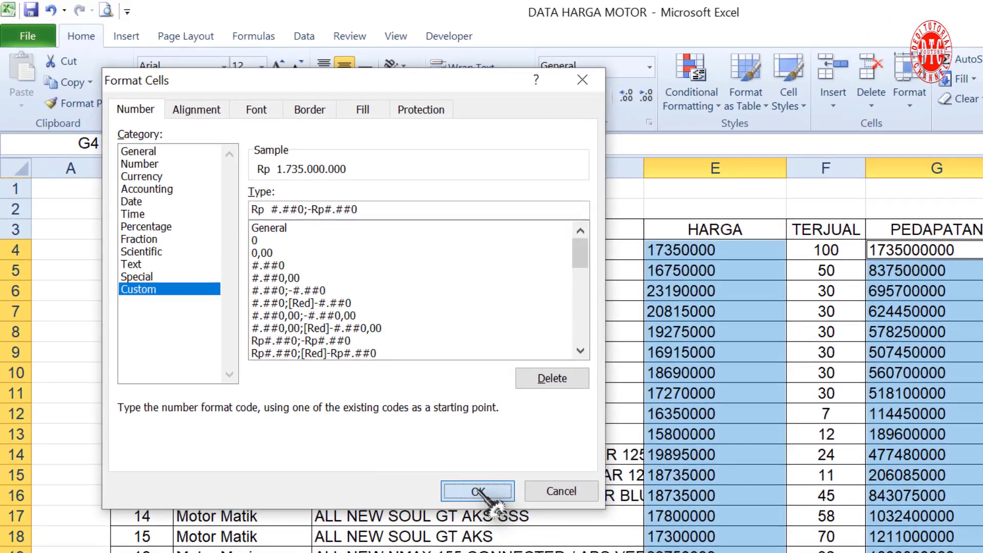
left_click(479, 492)
left_click(871, 318)
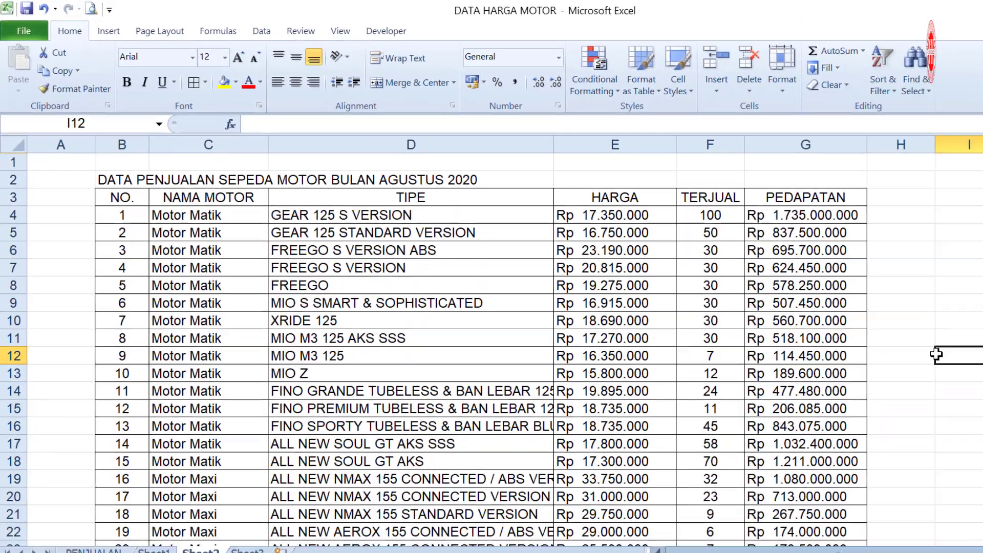
left_click(87, 500)
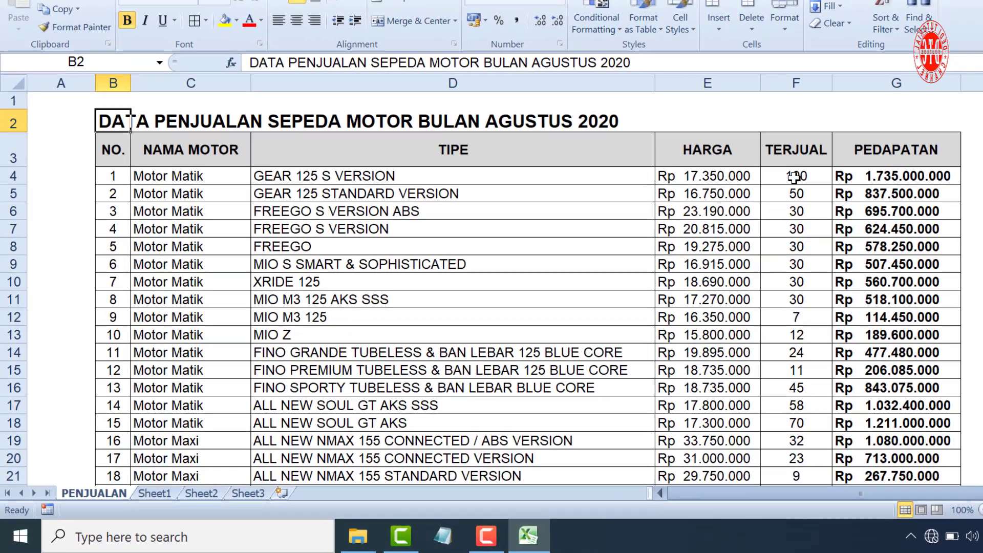
Change GEAR 125 S VERSION's TERJUAL in F4 to 80 and check Sheet2's and Sheet1's linked copies update
left_click(716, 214)
type("80")
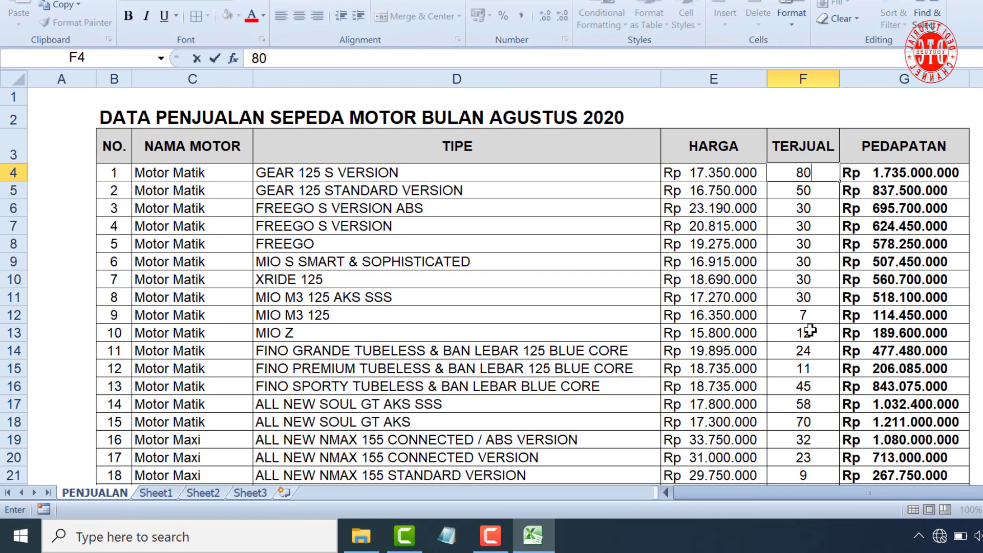
key("Return")
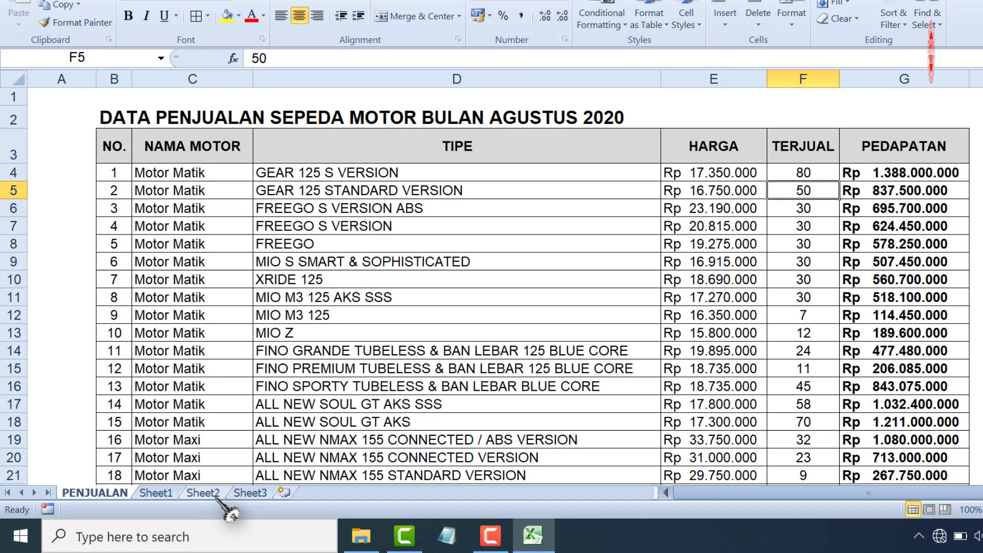
left_click(210, 492)
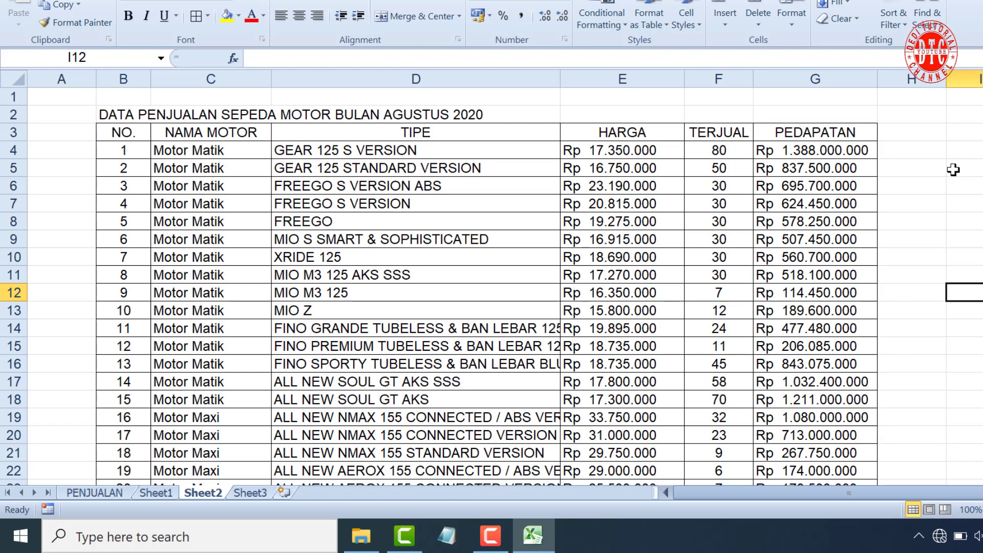
left_click(156, 493)
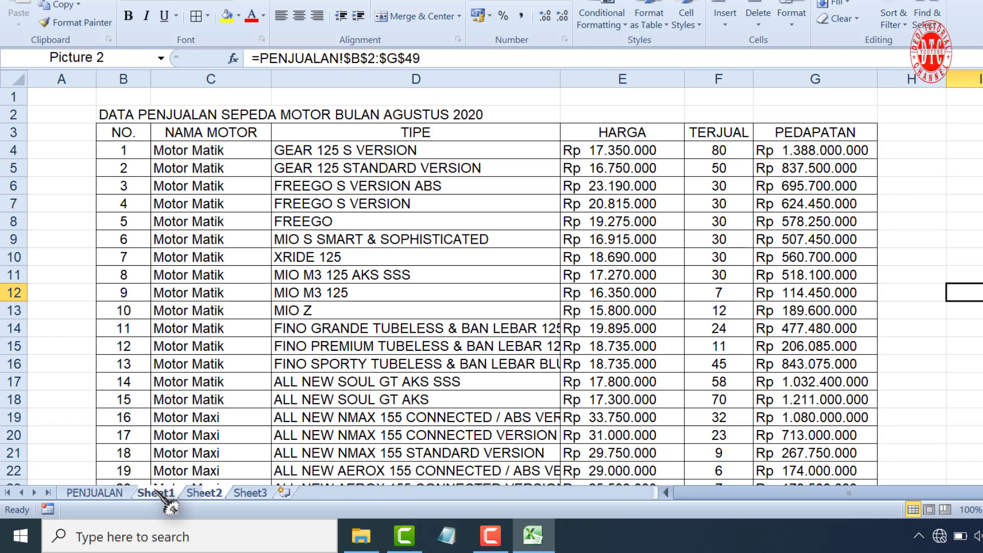
left_click(204, 493)
left_click(156, 493)
left_click(97, 492)
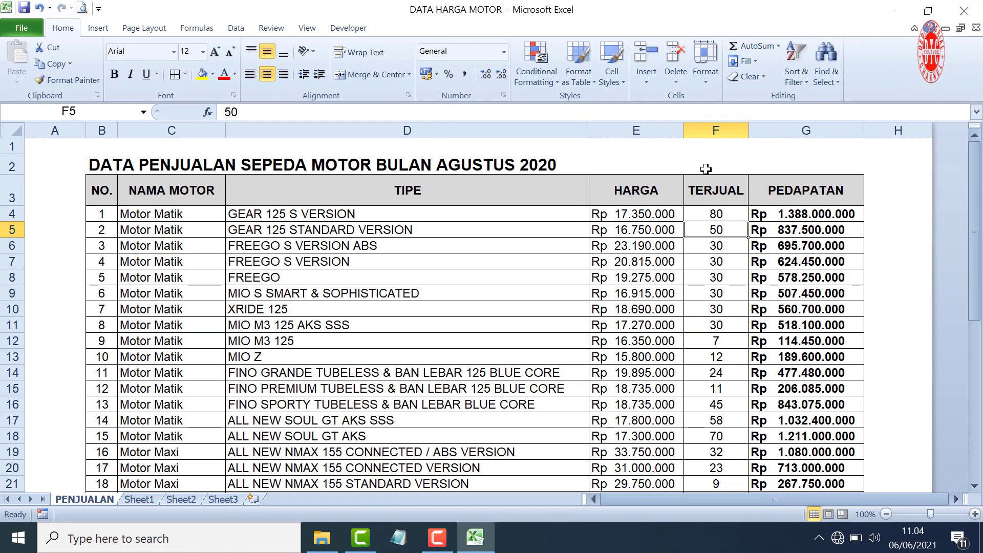
Compare PENJUALAN's title cell B2 with the link formula in Sheet2's B2
left_click(94, 162)
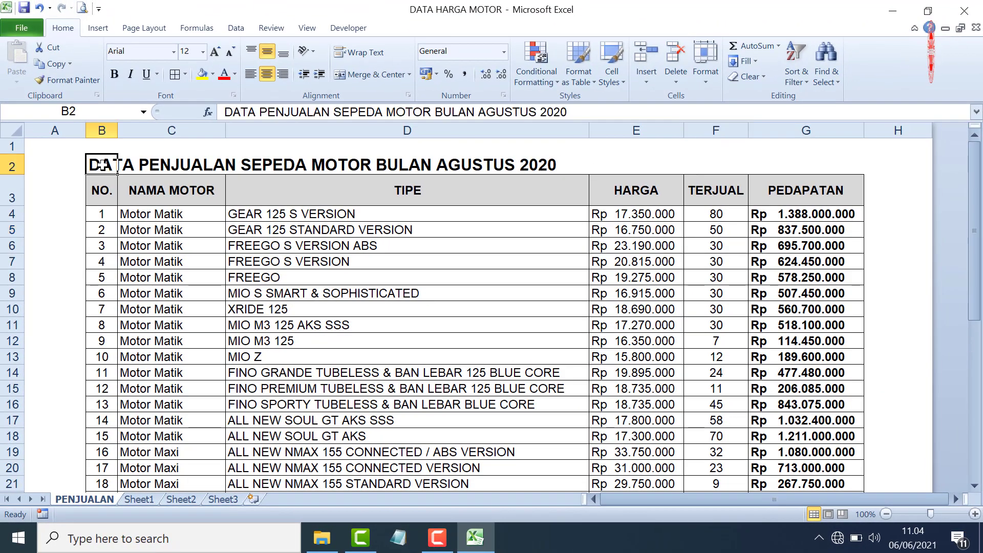
left_click_drag(101, 190, 635, 277)
left_click(100, 165)
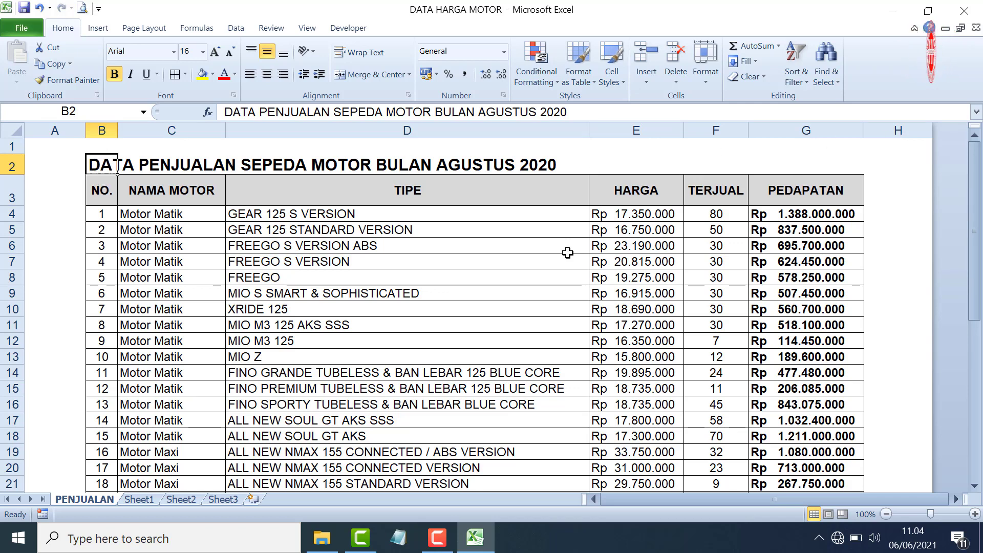
left_click(181, 499)
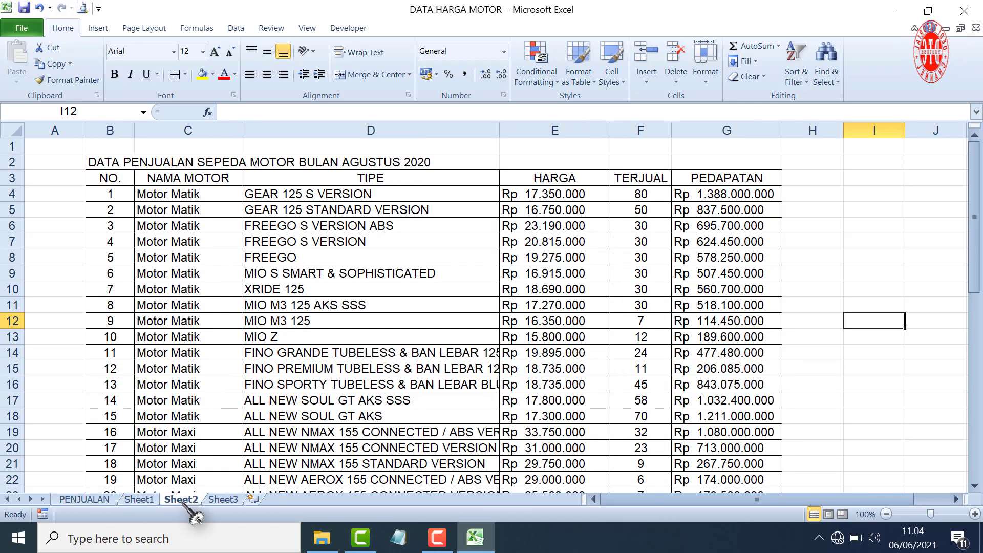
left_click(95, 164)
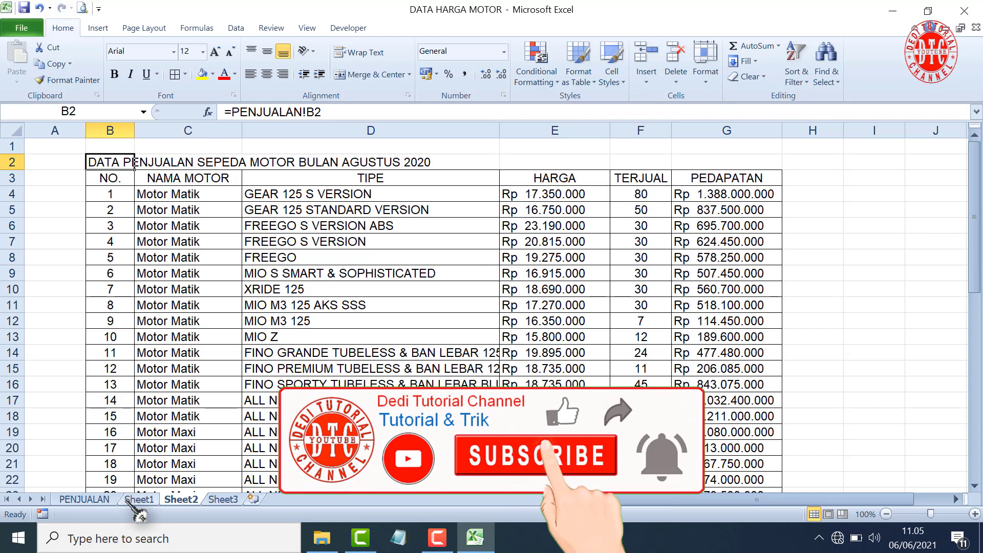
left_click(98, 499)
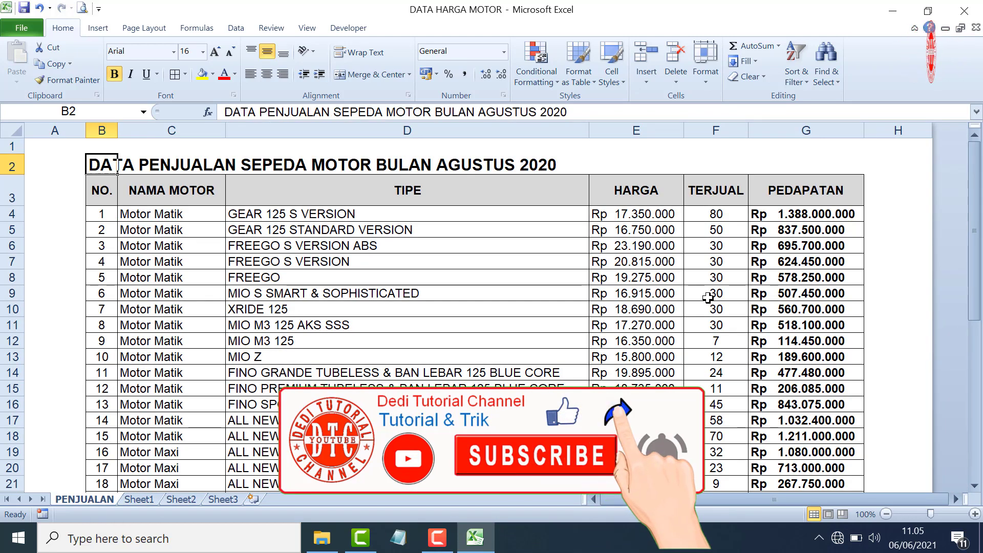
Copy the PENJUALAN sales table B3:G49 and start a new blank workbook, Book1
mouse_move(102, 190)
left_mouse_down()
mouse_move(766, 301)
mouse_move(810, 465)
left_mouse_up()
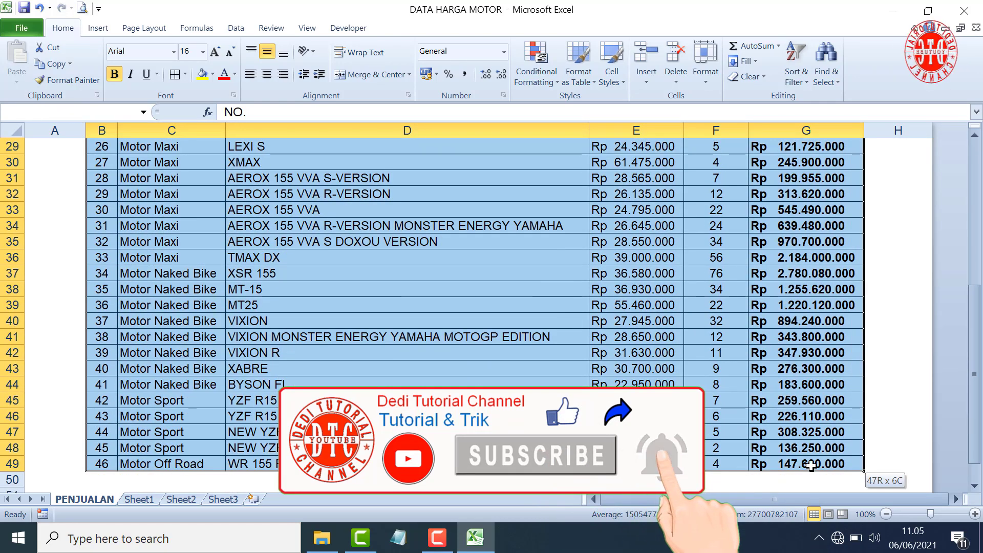
scroll(317, 328, "up", 6)
scroll(128, 256, "up", 4)
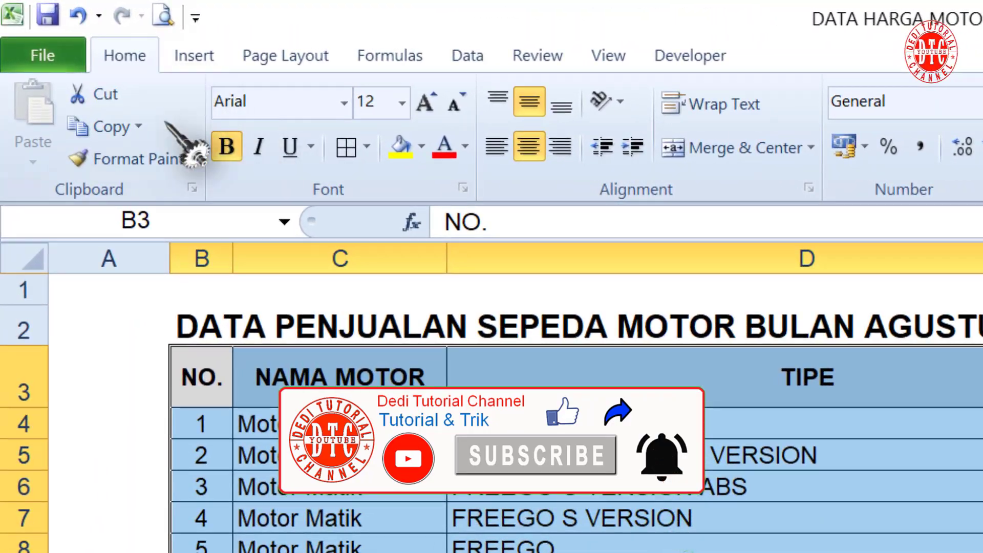
left_click(115, 128)
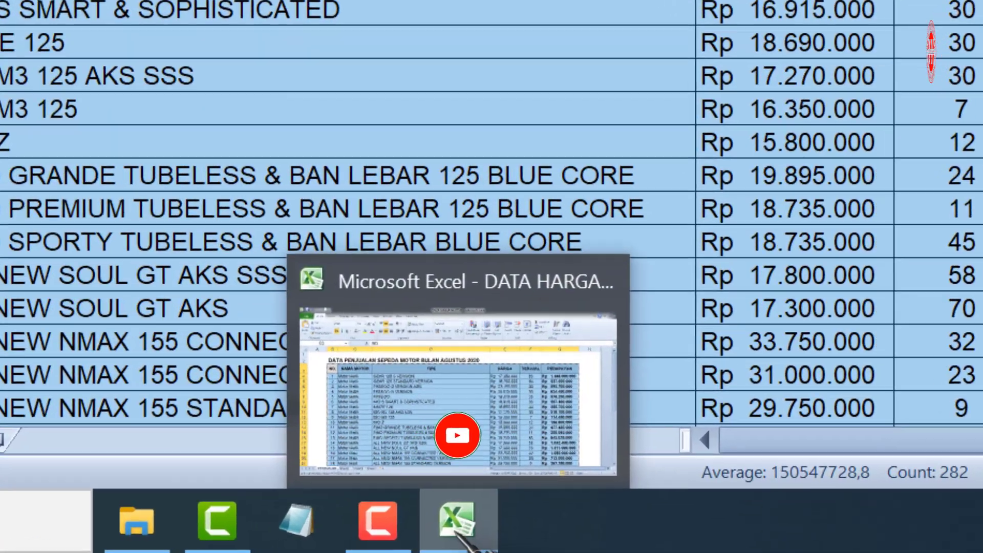
right_click(457, 530)
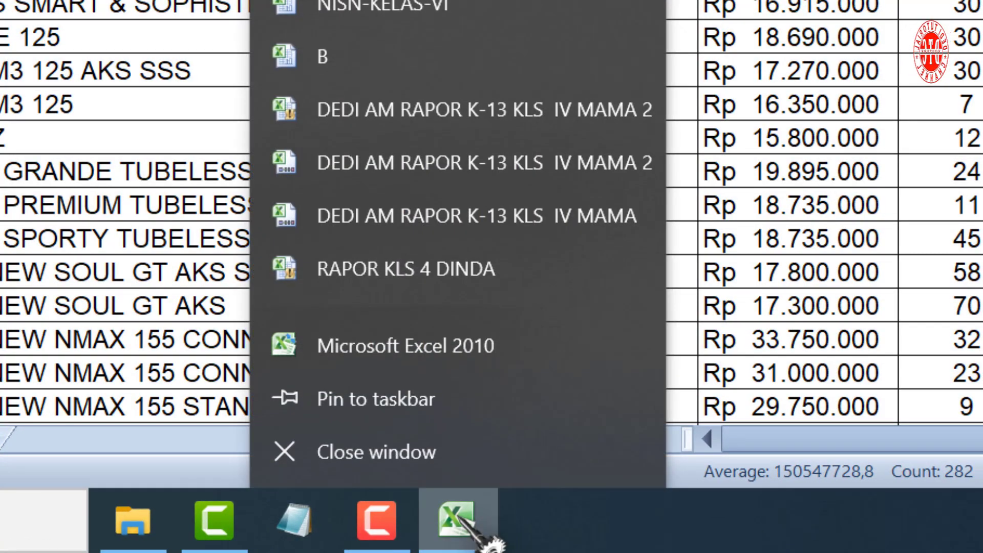
left_click(467, 347)
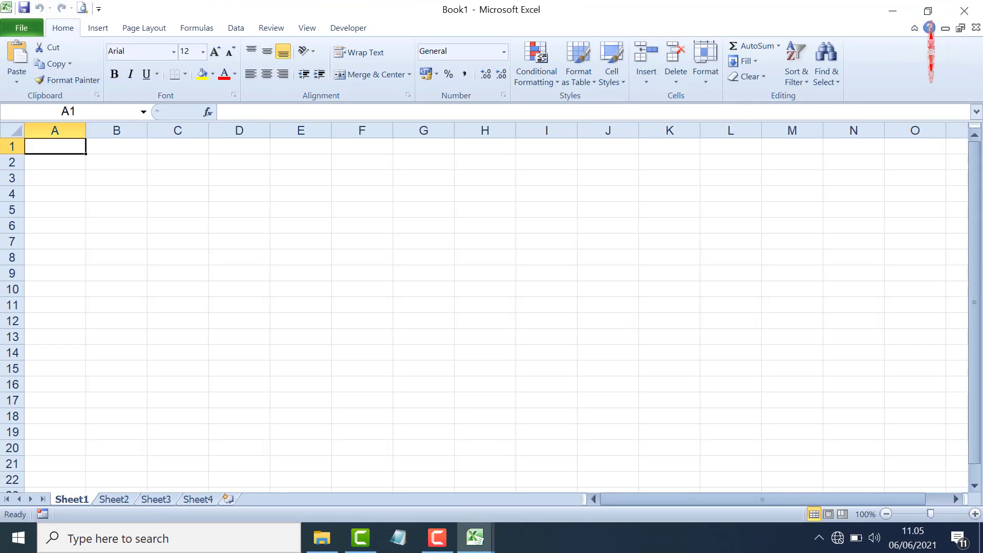
Paste the copied sales table into Book1 starting at B2 and widen column F to fit
left_click(110, 168)
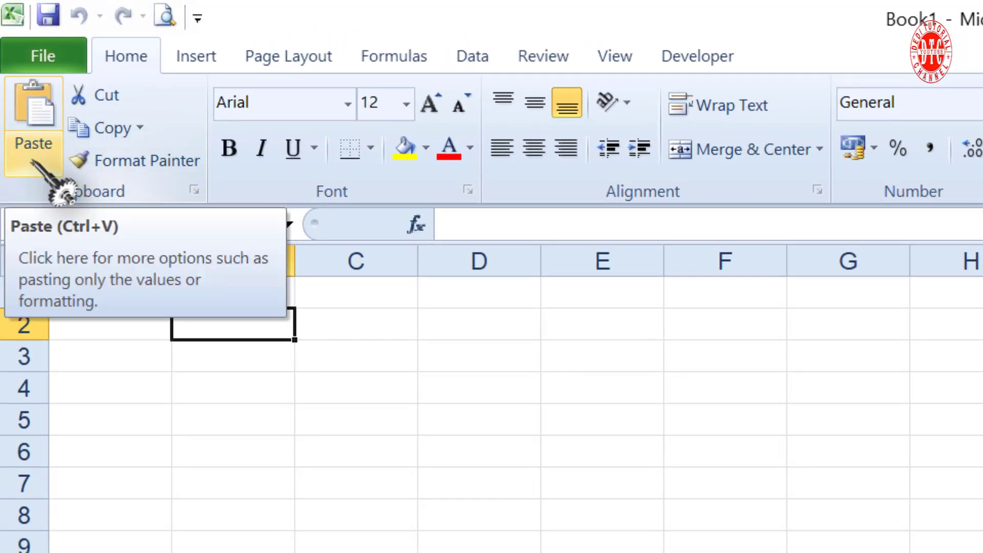
left_click(33, 163)
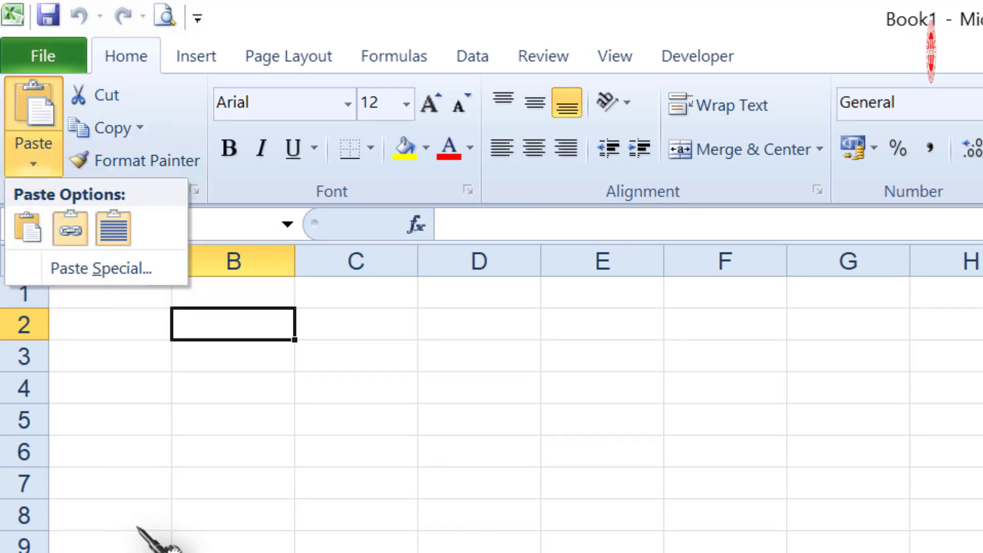
left_click(29, 227)
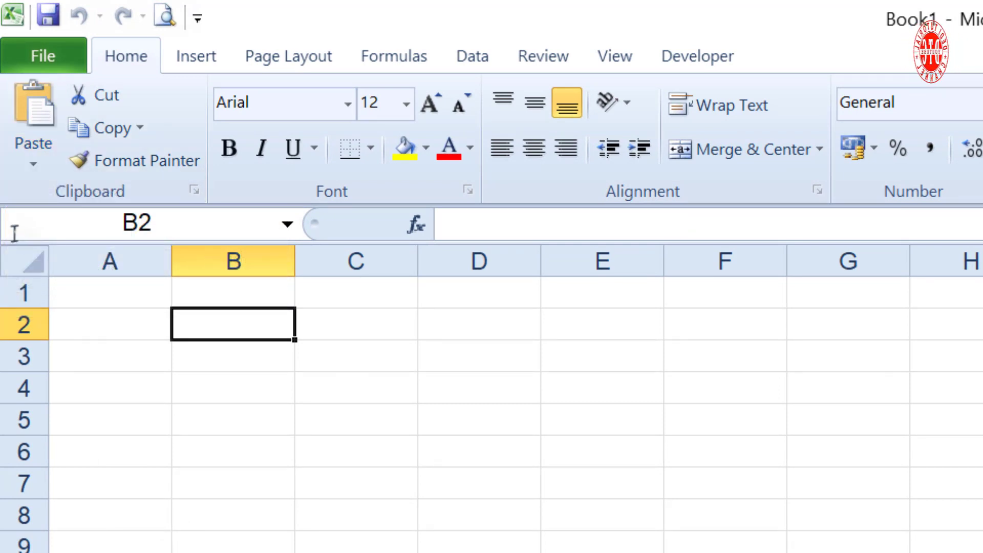
left_click(32, 159)
left_click(29, 226)
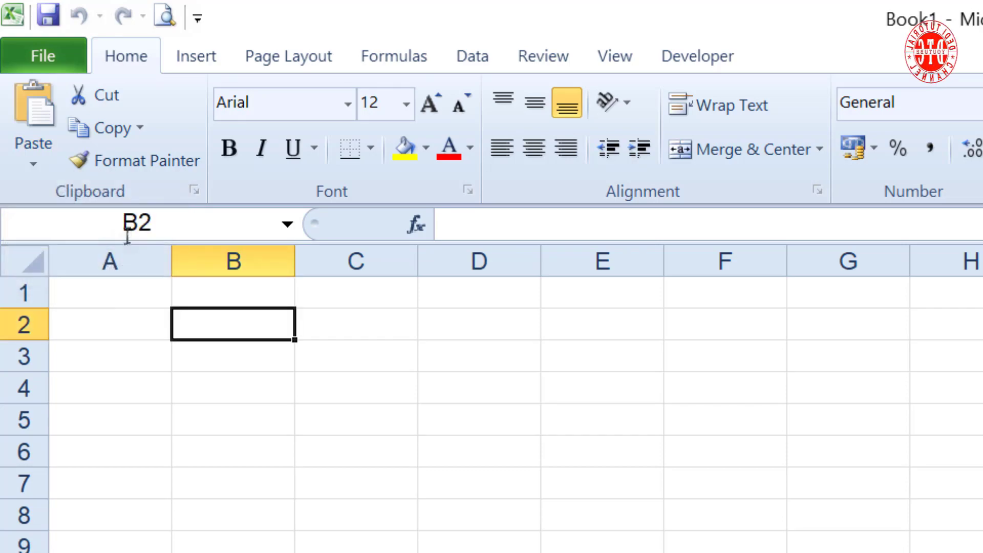
left_click(35, 165)
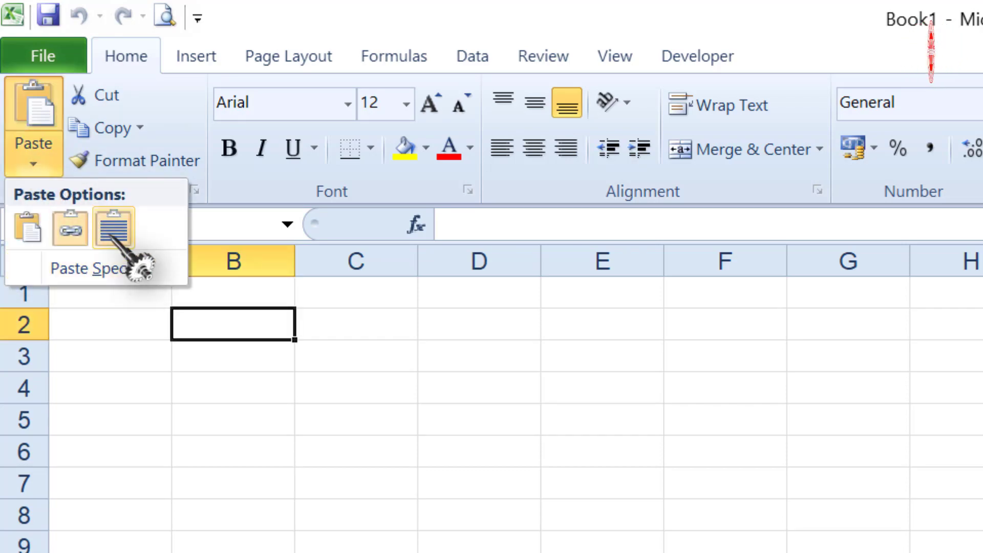
left_click(112, 233)
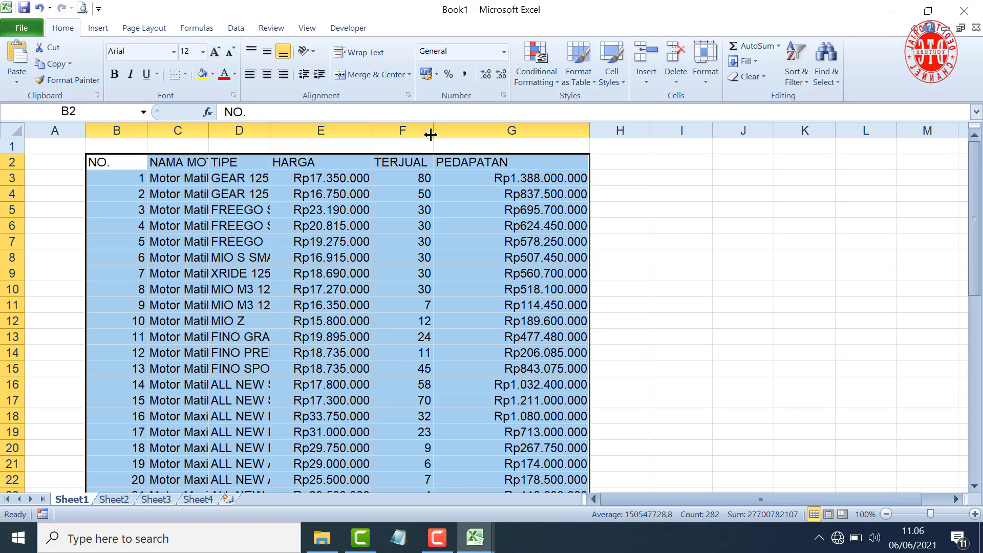
left_click_drag(431, 134, 463, 134)
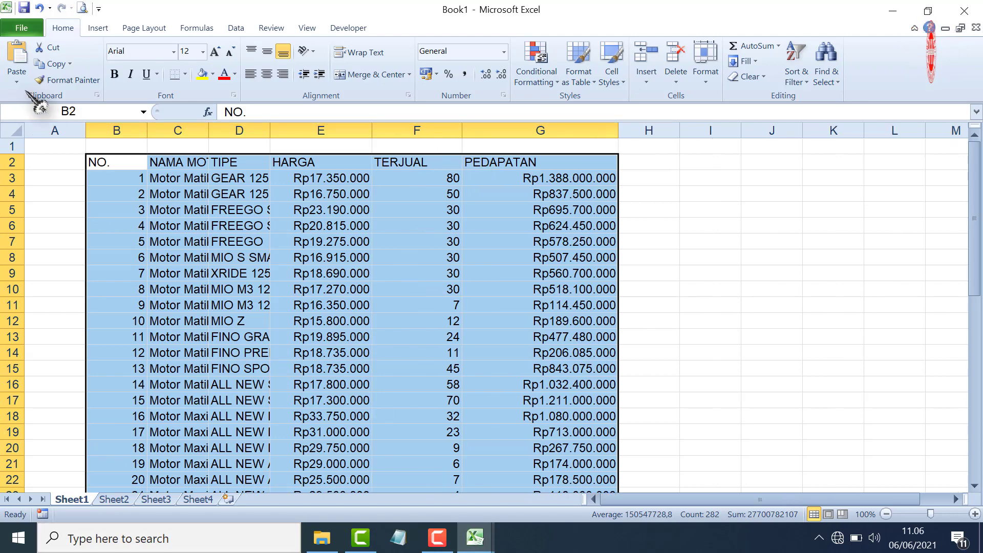
Set DATA HARGA MOTOR's F4 TERJUAL to 20, then confirm Book1's F3 still holds plain 80
left_click(18, 82)
left_click(475, 538)
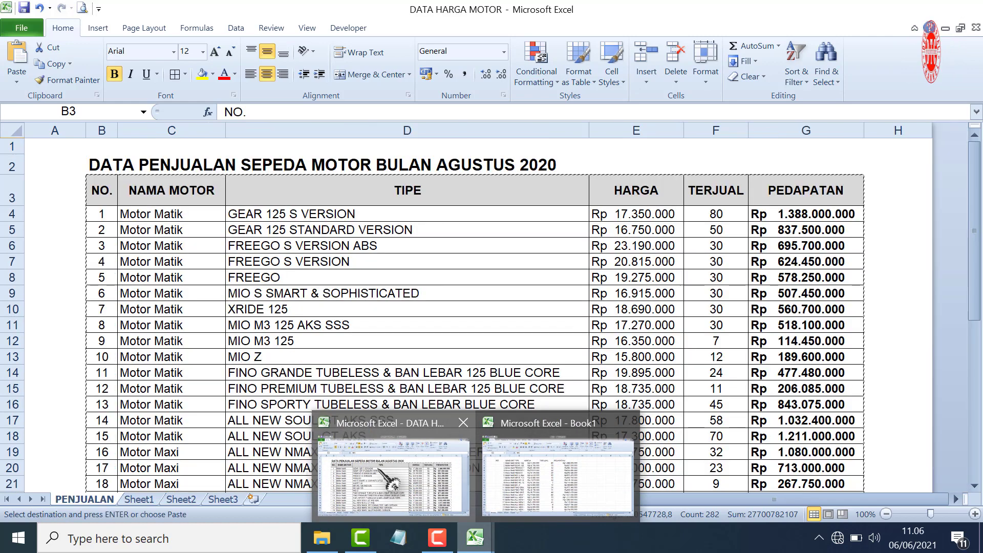
left_click(391, 481)
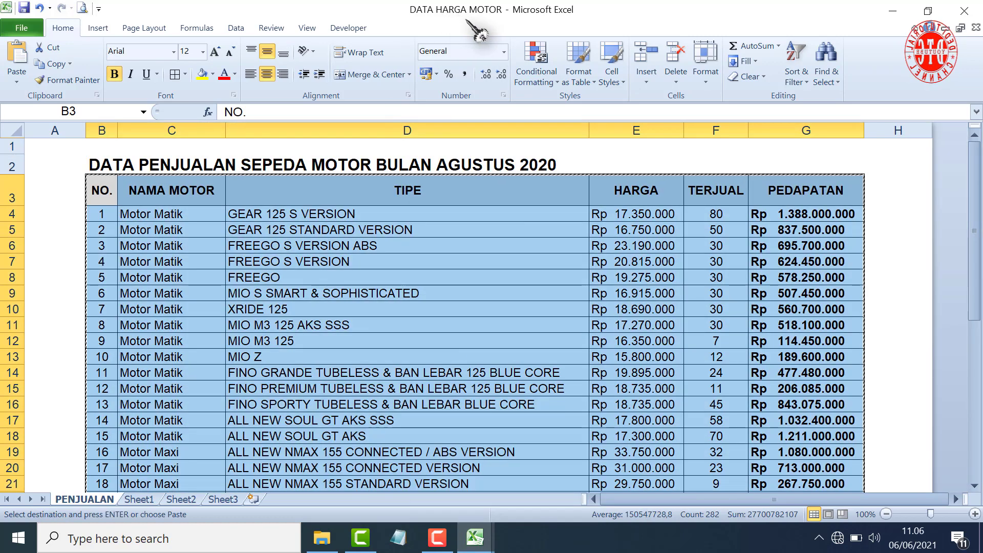
left_click(738, 214)
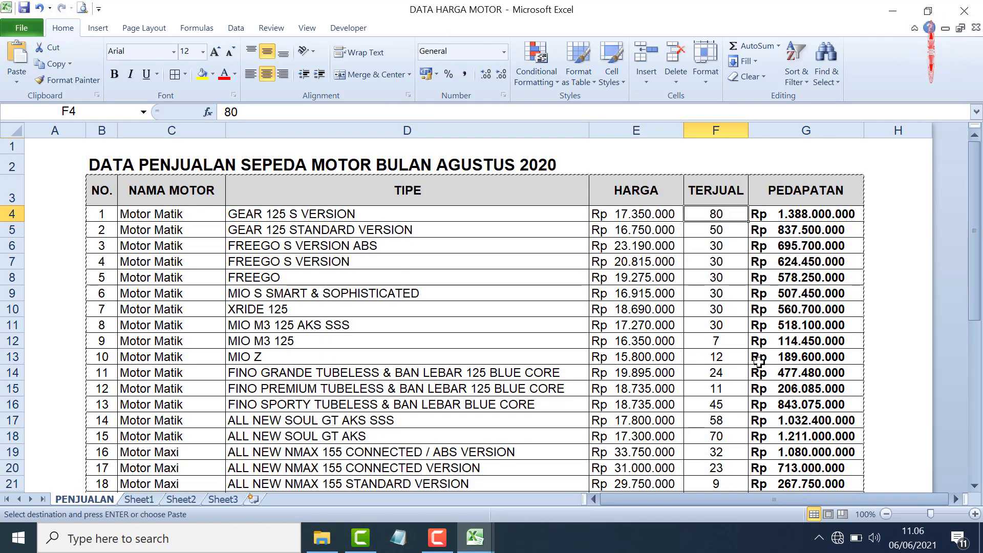
type("20")
key("Return")
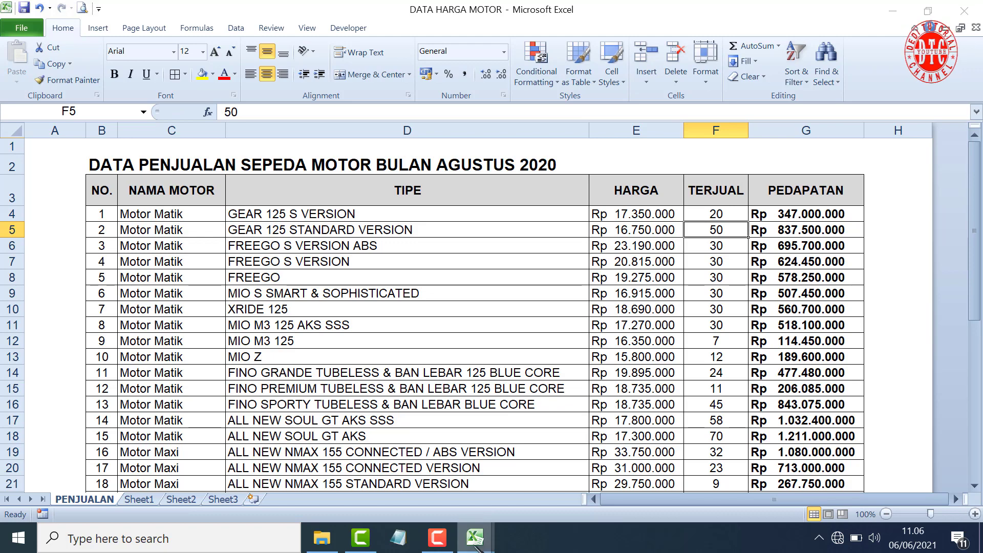
left_click(578, 493)
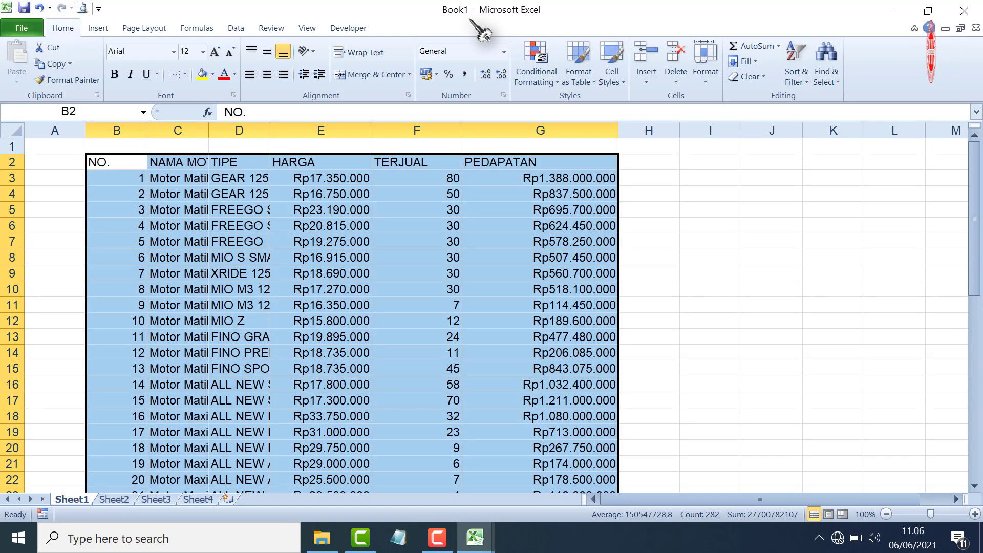
left_click(433, 177)
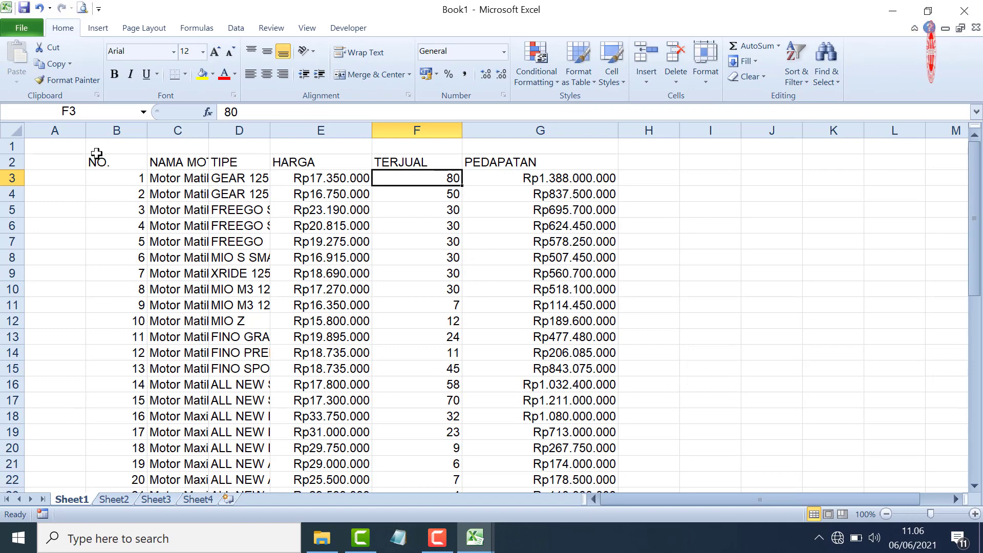
Clear the plain pasted copy of the sales table from Book1
mouse_move(99, 150)
left_mouse_down()
mouse_move(586, 140)
mouse_move(618, 484)
left_mouse_up()
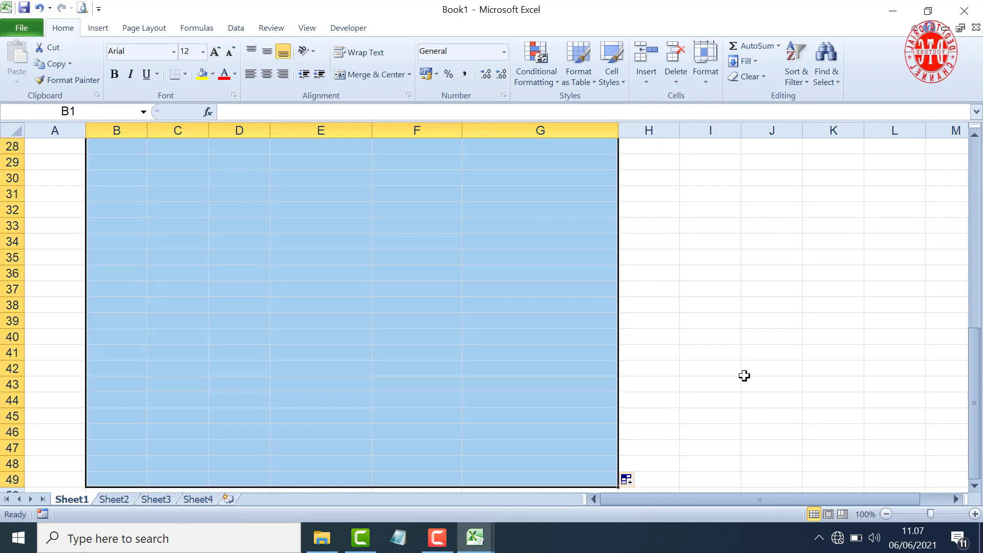
left_click(735, 358)
scroll(400, 389, "up", 5)
scroll(390, 388, "up", 3)
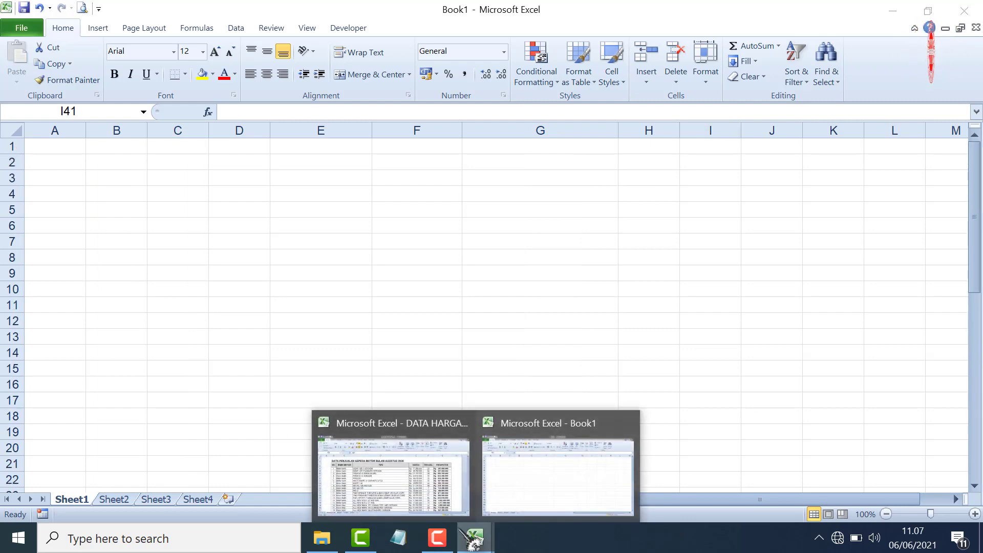
Copy DATA HARGA MOTOR's sales table from the NO. header and paste it into Book1's B2 as a link
left_click(392, 471)
left_click_drag(102, 189, 781, 543)
scroll(400, 307, "up", 6)
left_click(51, 64)
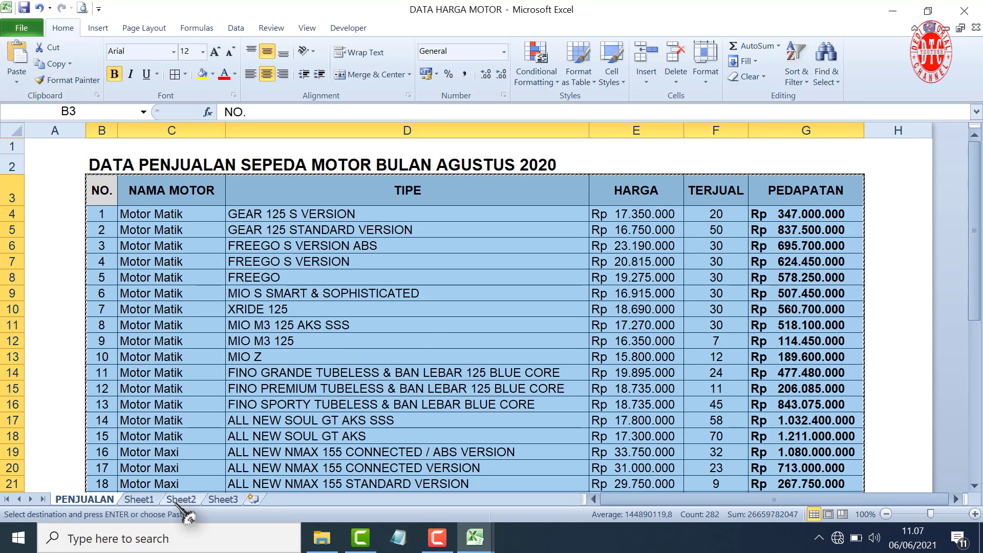
left_click(475, 536)
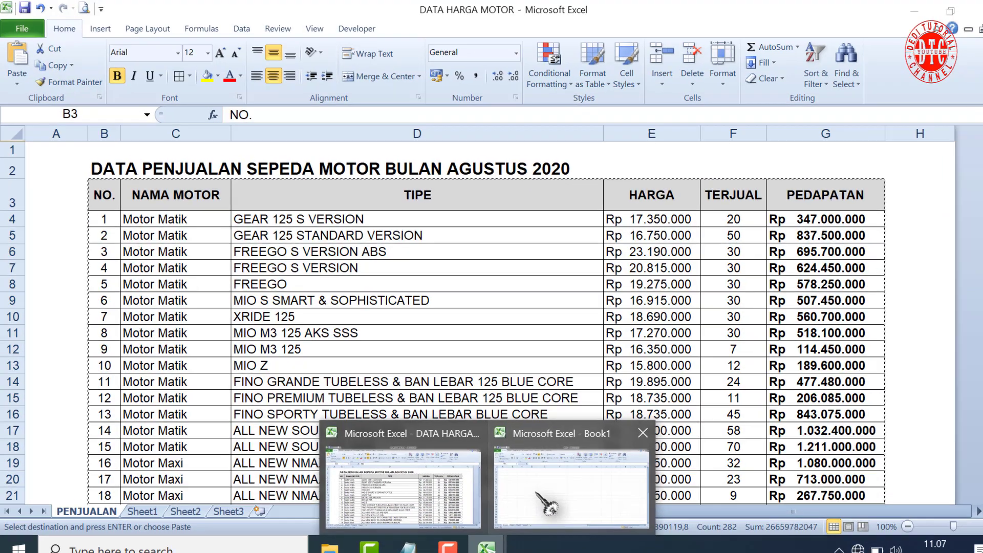
left_click(543, 491)
left_click(236, 354)
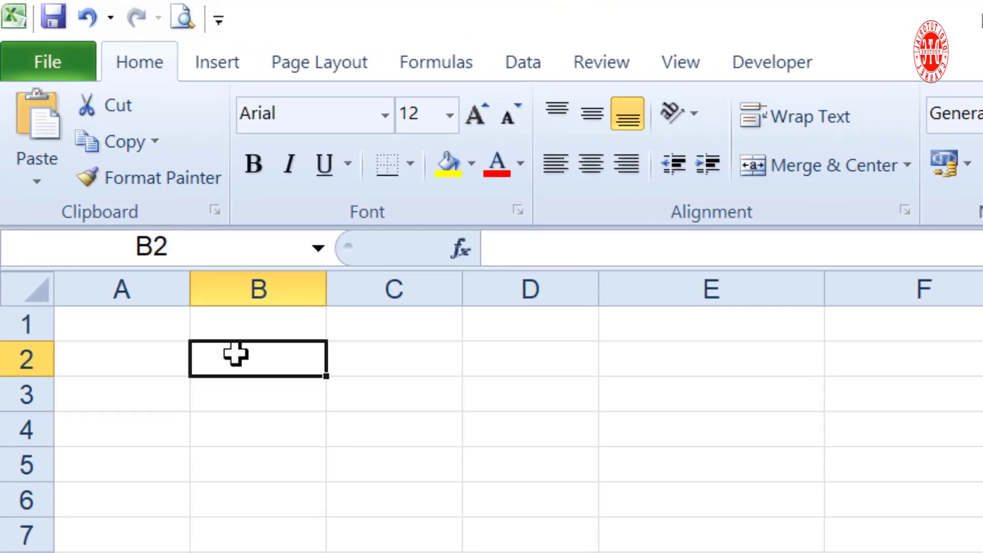
left_click(34, 177)
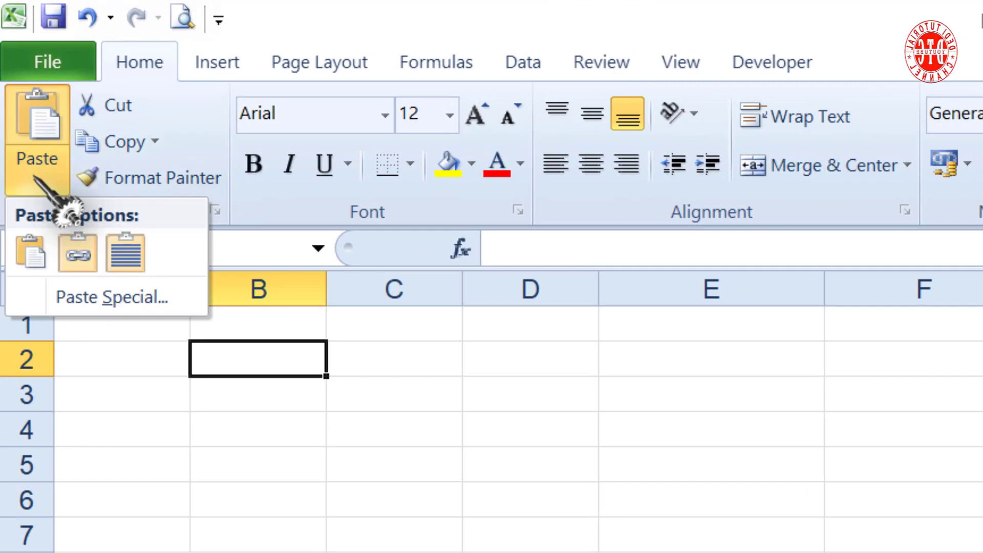
left_click(72, 259)
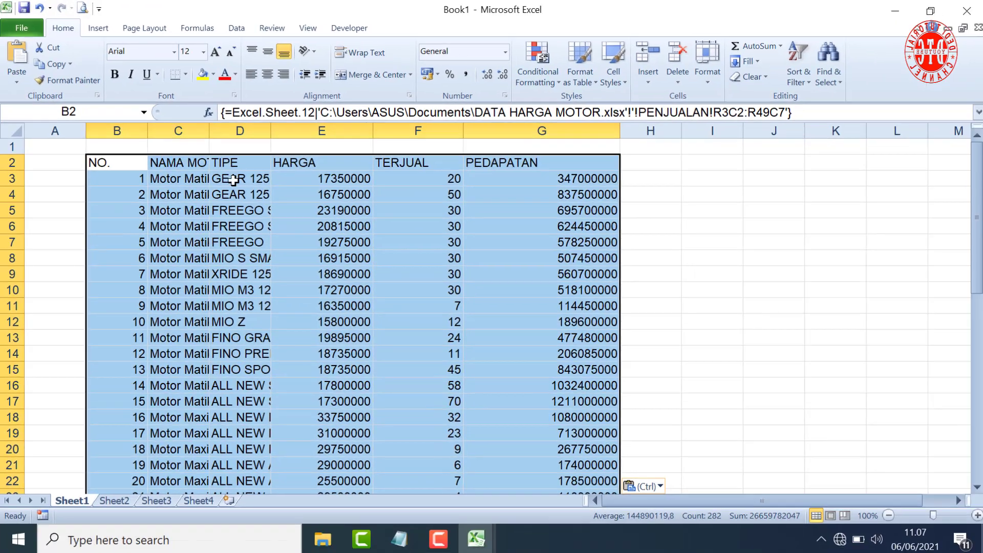
left_click(712, 321)
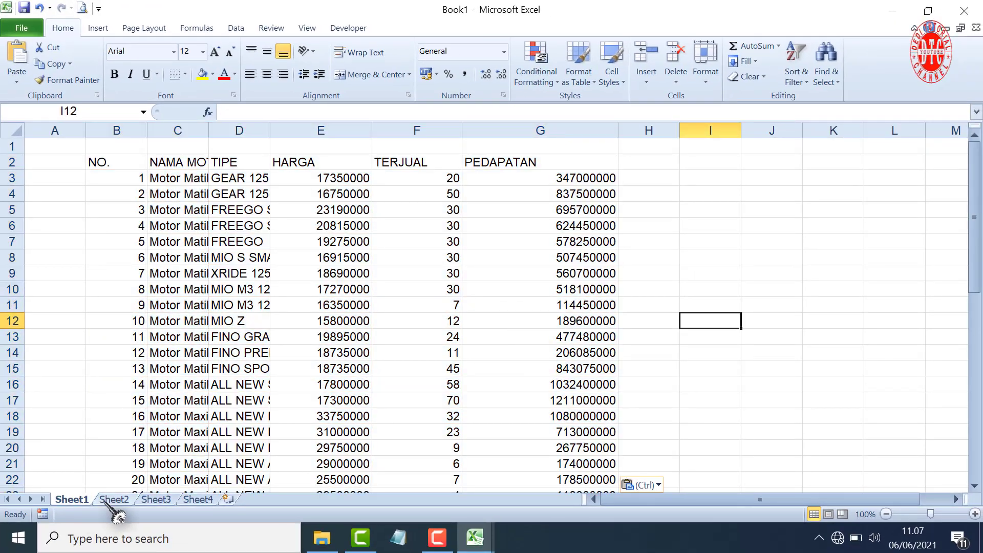
Copy the title DATA PENJUALAN SEPEDA MOTOR BULAN AGUSTUS 2020 from DATA HARGA MOTOR's B2, then return to Book1
mouse_move(475, 538)
left_click(402, 487)
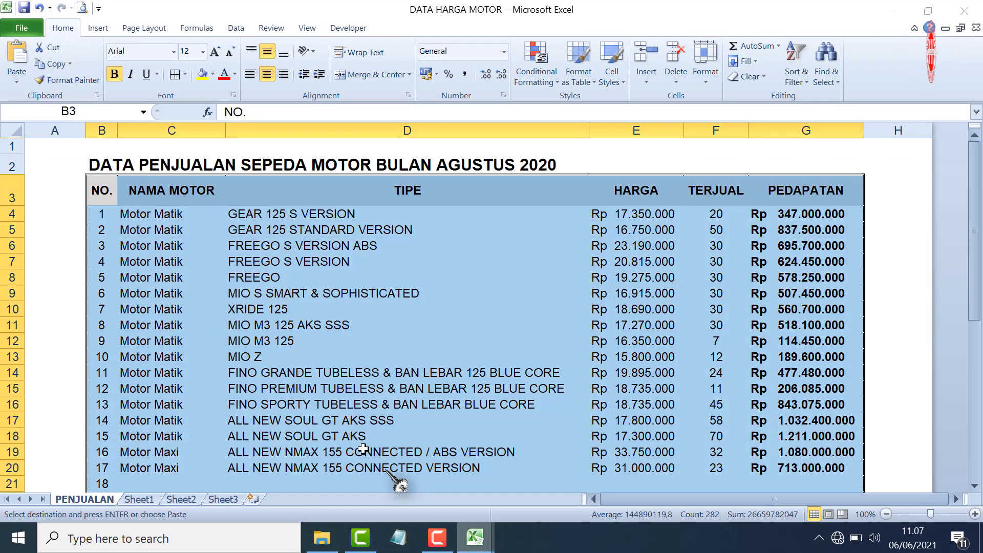
left_click(109, 163)
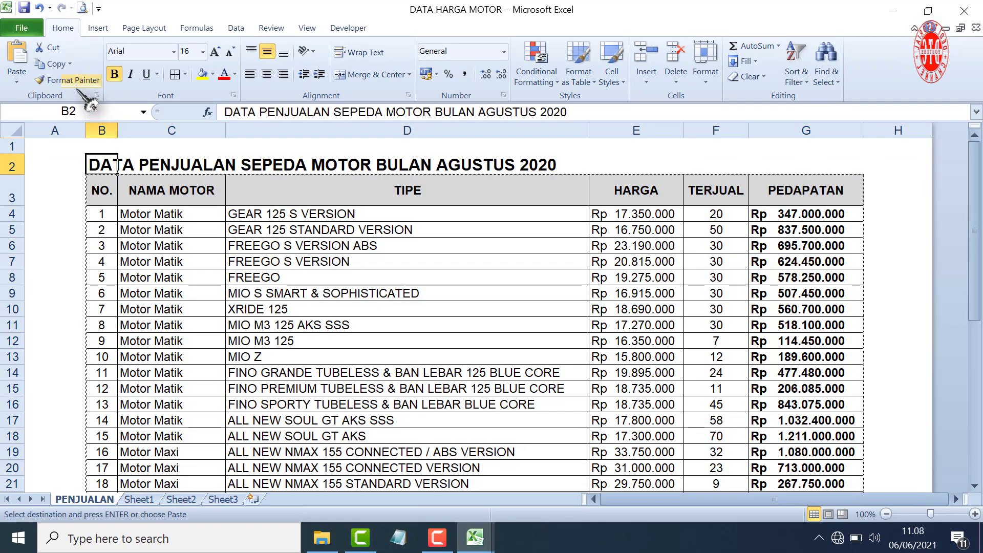
left_click(54, 63)
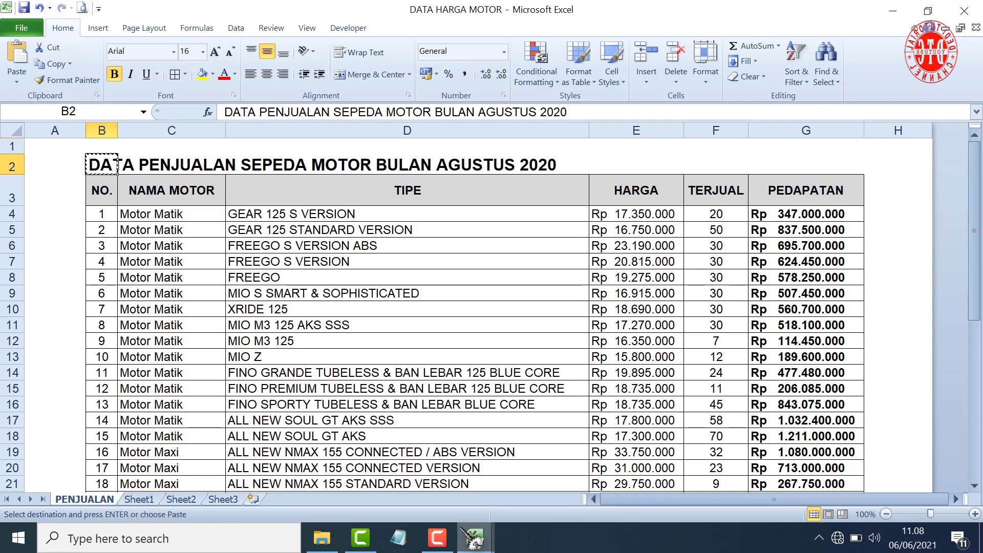
mouse_move(474, 539)
left_click(536, 463)
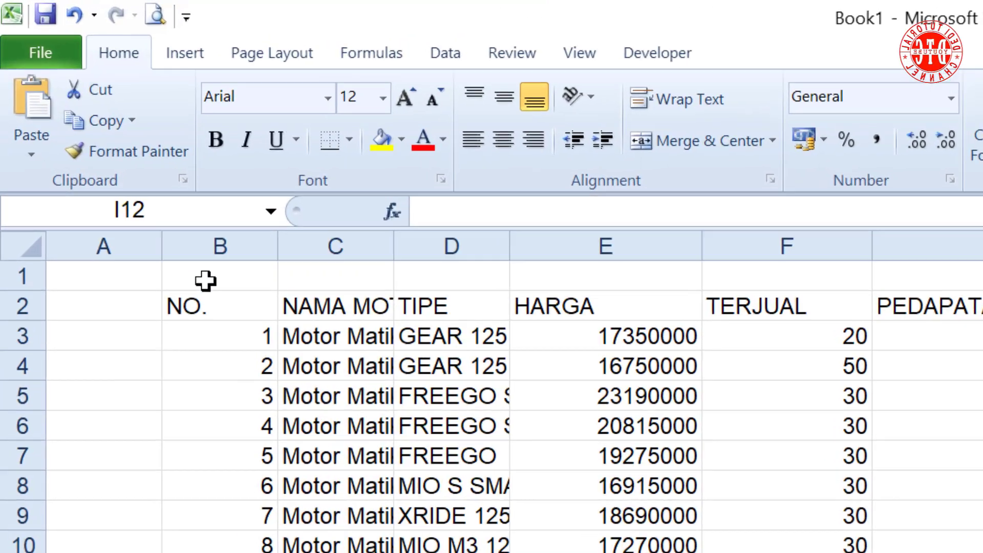
Paste the copied title into Book1's B1 as a link, then glance at DATA HARGA MOTOR and return
left_click(205, 281)
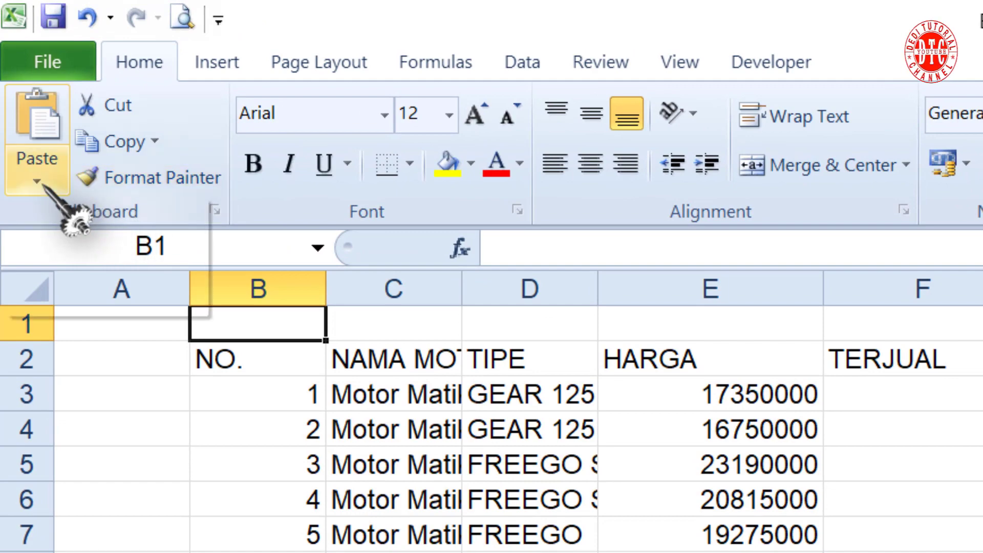
left_click(31, 154)
left_click(78, 254)
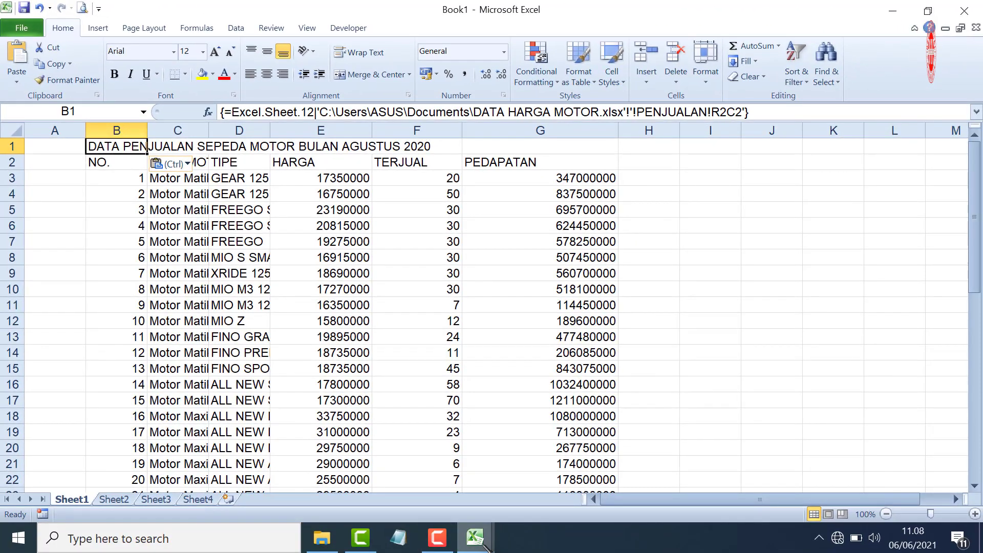
left_click(475, 538)
left_click(394, 494)
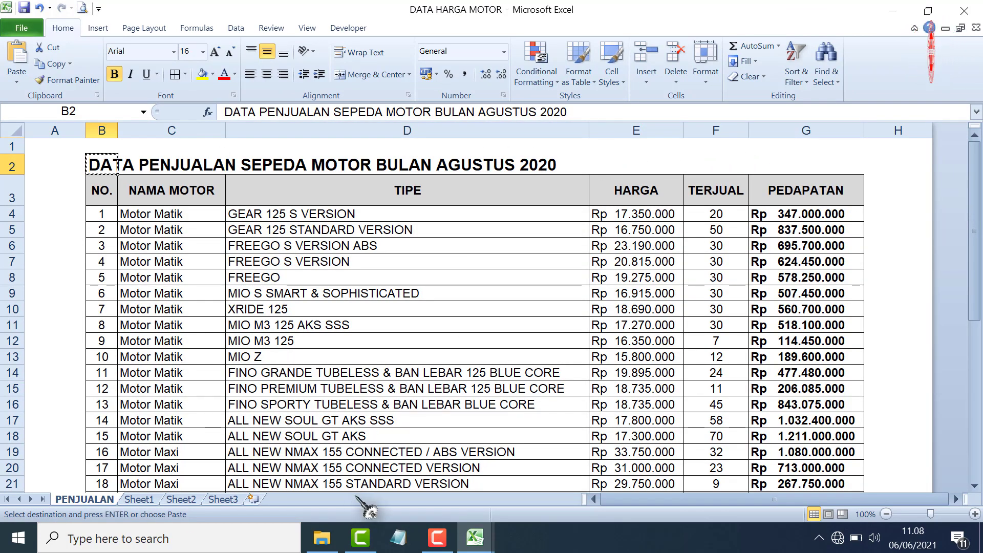
left_click(475, 539)
left_click(563, 460)
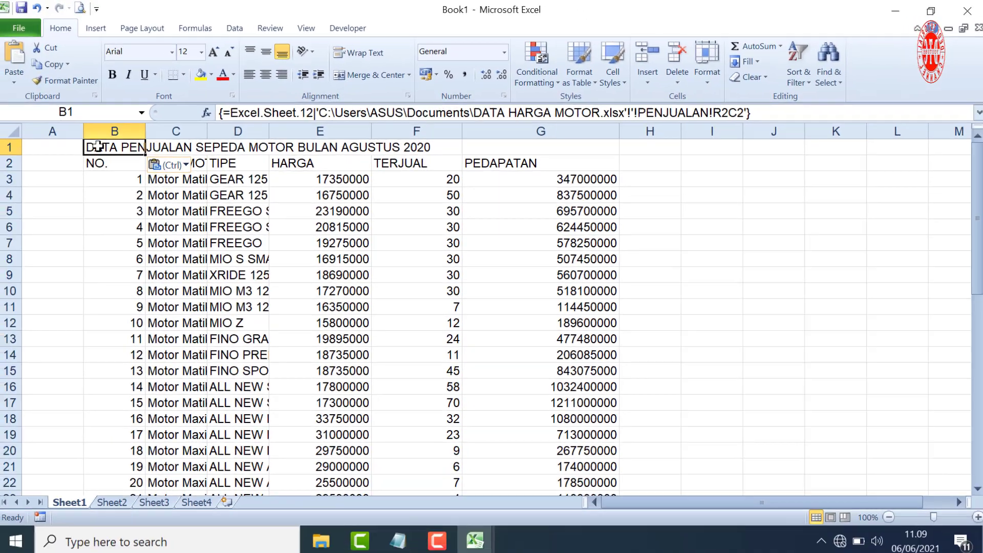
left_click_drag(97, 147, 566, 139)
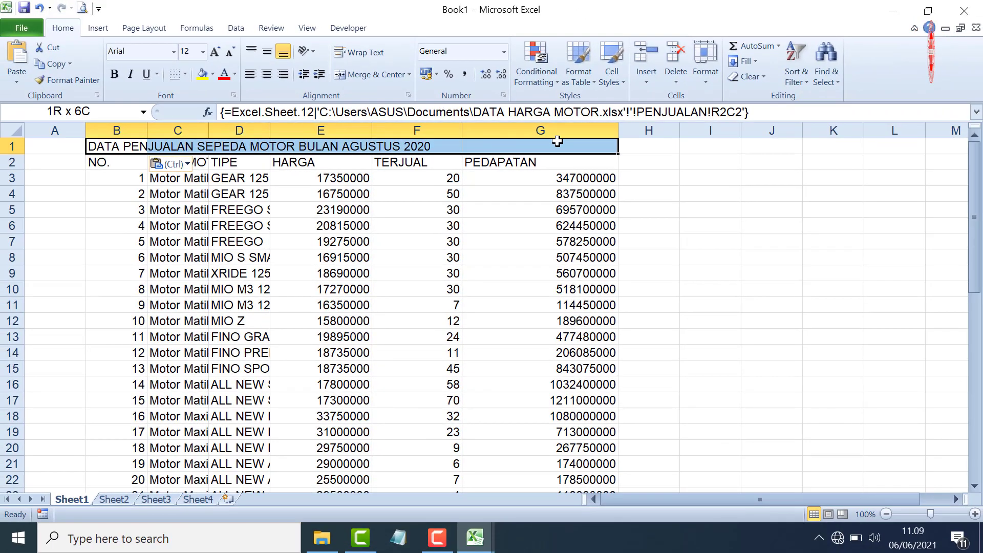
left_click(368, 74)
mouse_move(103, 164)
left_mouse_down()
mouse_move(530, 550)
mouse_move(538, 472)
left_mouse_up()
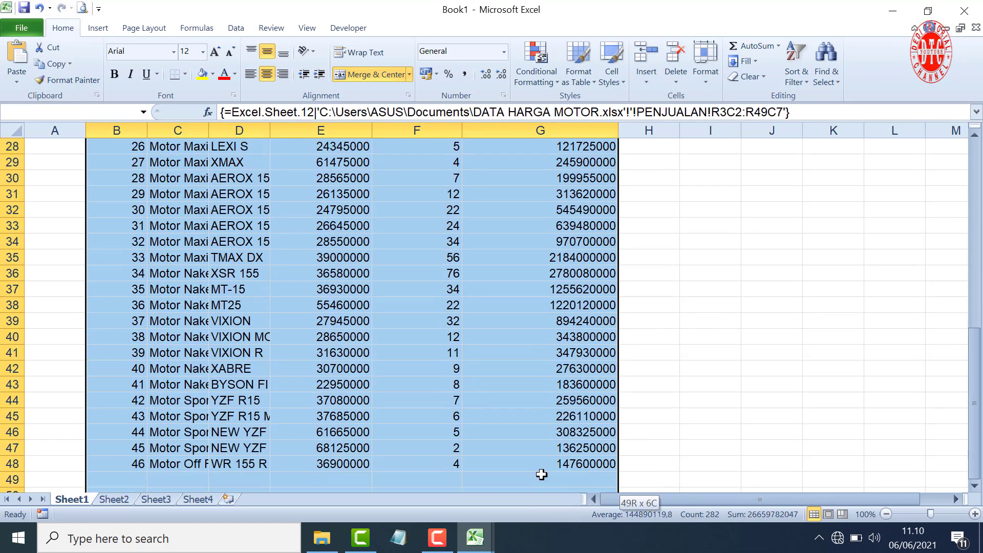
scroll(175, 167, "up", 9)
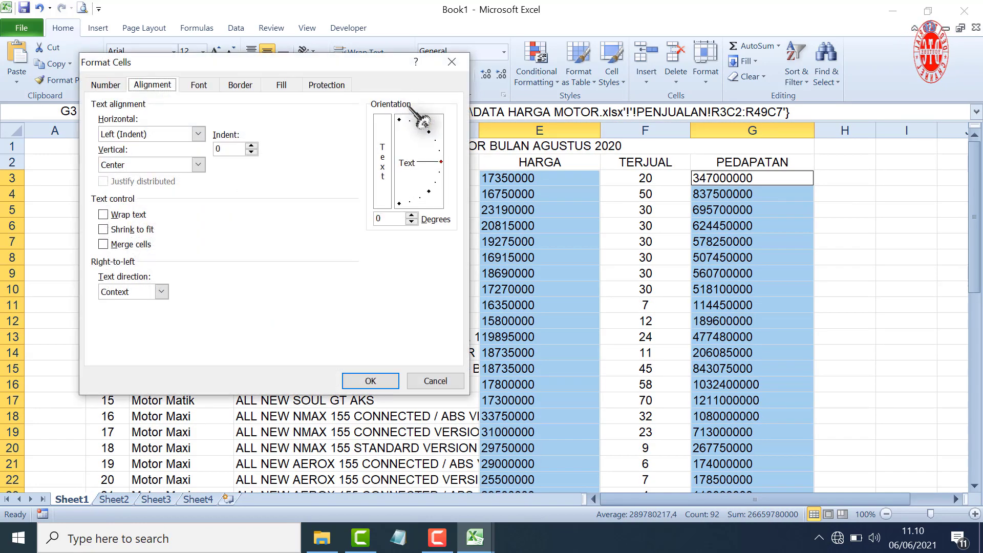
left_click(106, 85)
left_click(108, 225)
left_click(243, 274)
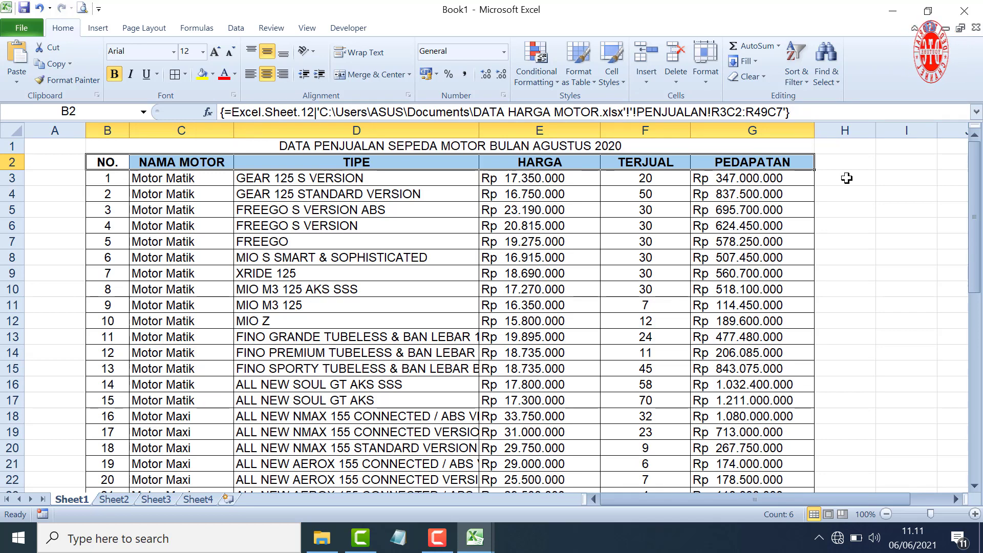
left_click(846, 178)
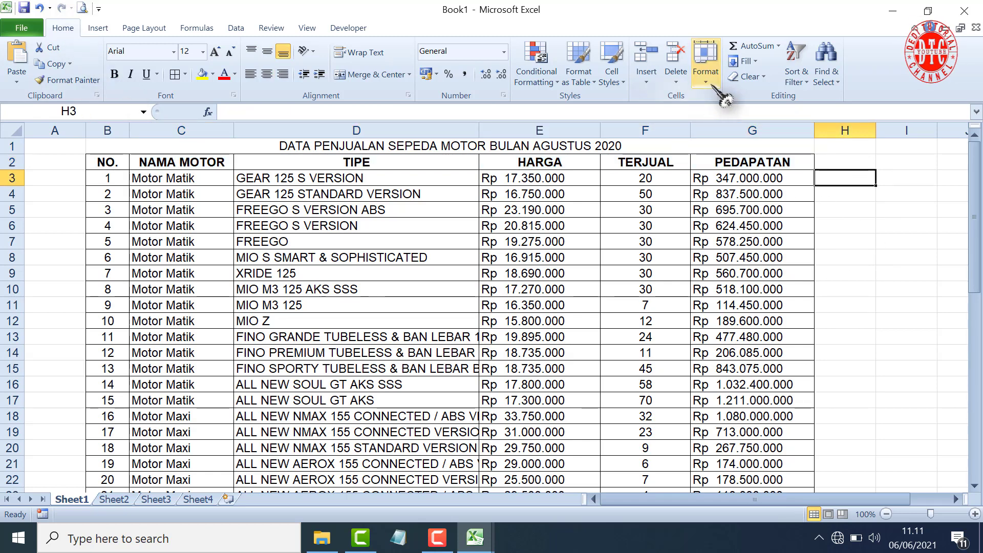
Bring up the Protect Sheet dialog for Book1's Sheet1 from the Home tab's Format menu
left_click(712, 85)
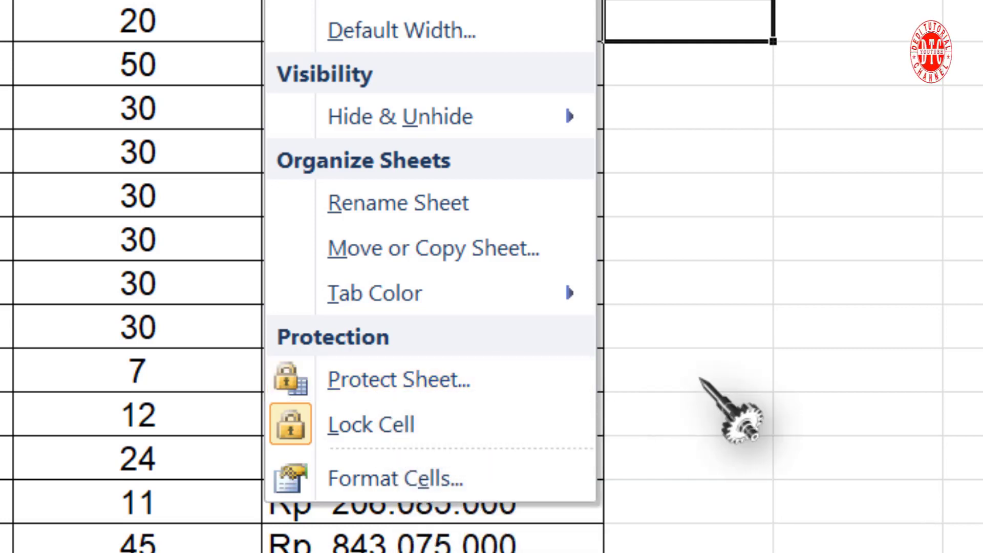
left_click(737, 154)
left_click(724, 110)
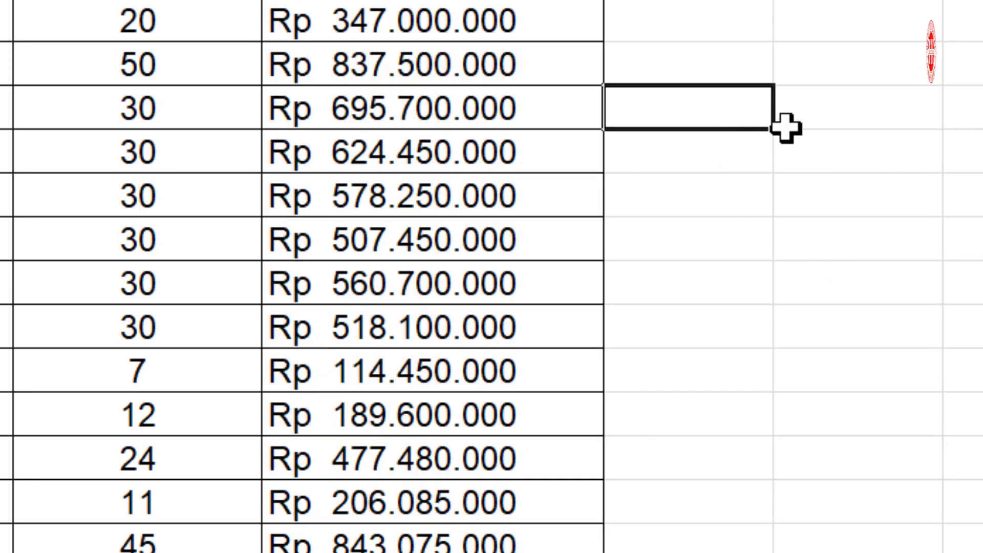
key("alt+h")
key("o")
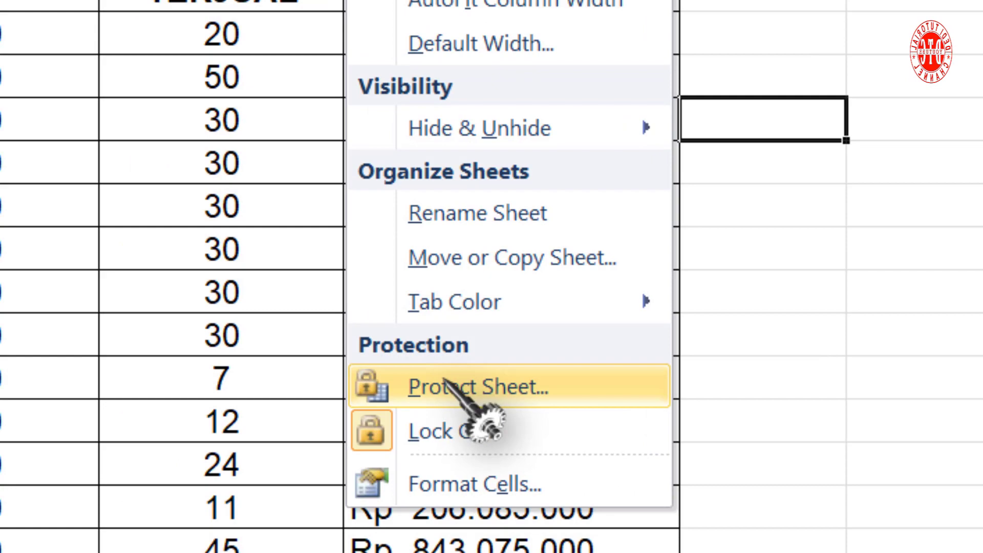
left_click(378, 376)
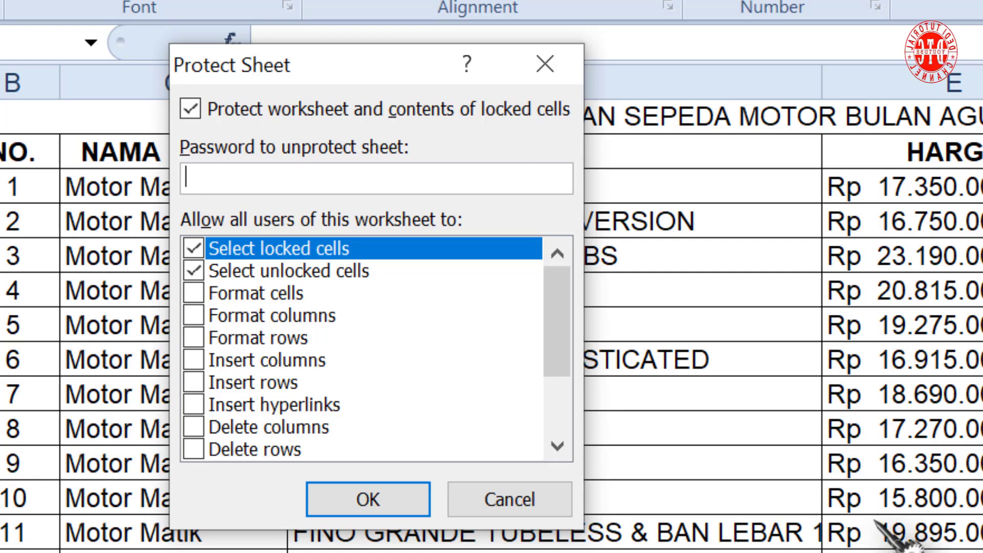
Protect Sheet1 with a confirmed password, keeping selection of locked and unlocked cells allowed
left_click(193, 249)
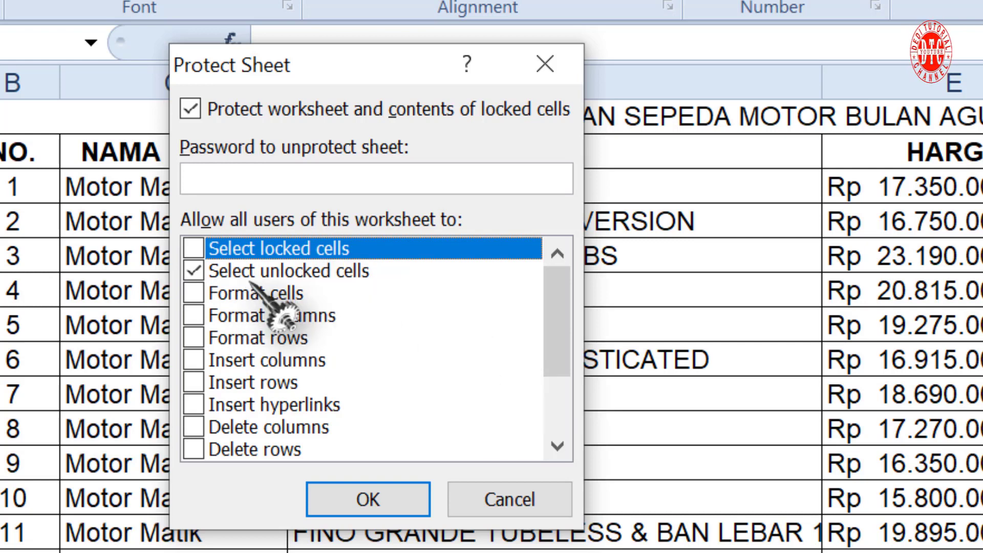
left_click(194, 249)
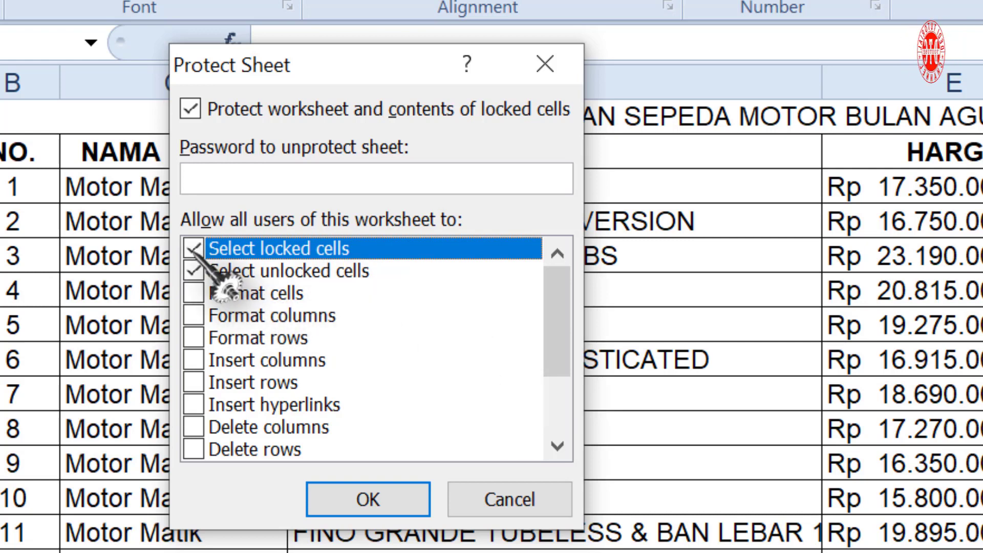
left_click(191, 179)
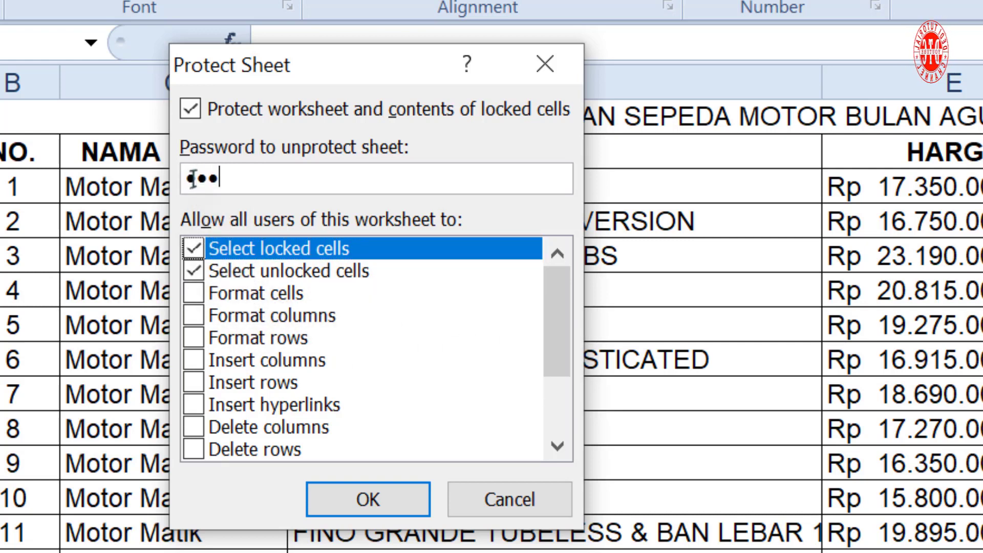
left_click(402, 498)
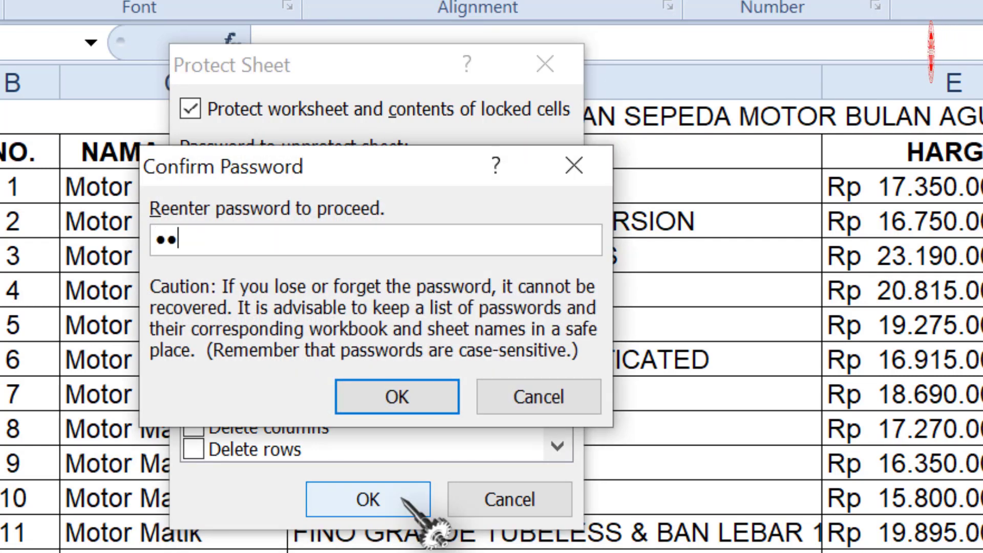
left_click(424, 389)
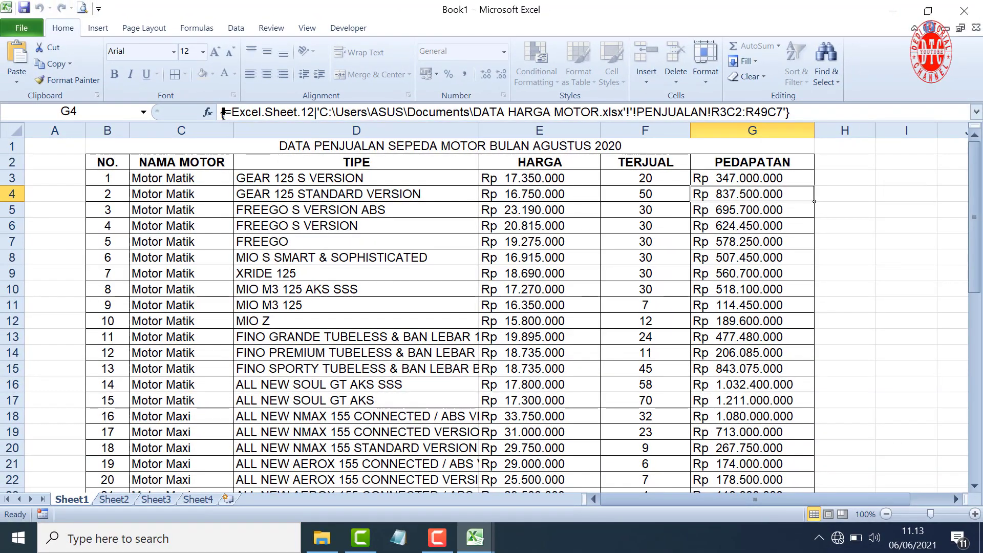
left_click(793, 112)
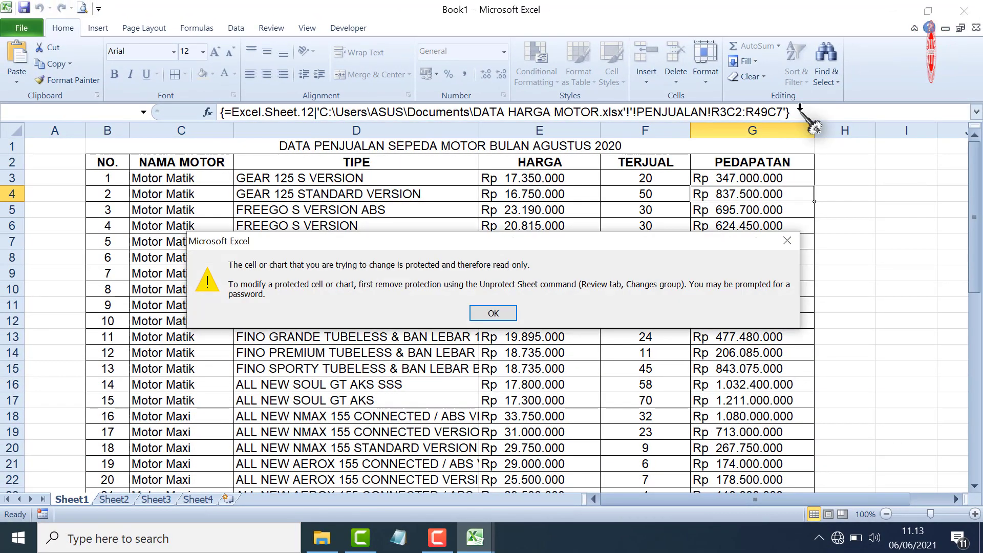
left_click(493, 315)
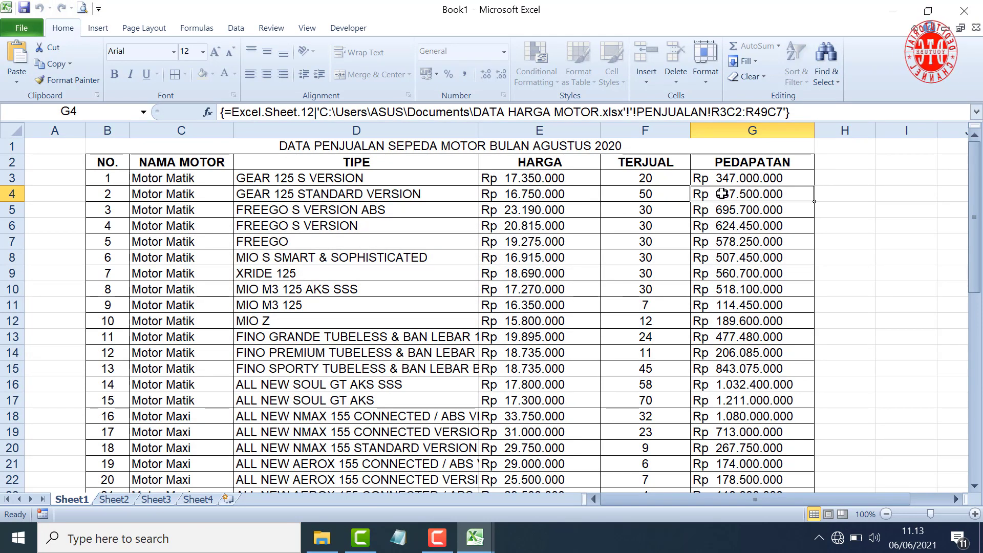
double_click(718, 193)
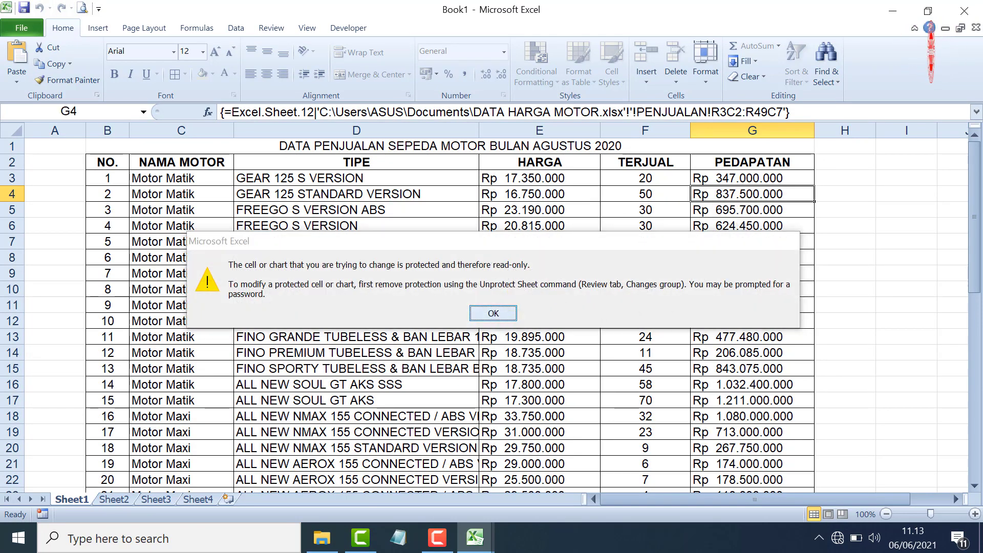
left_click(495, 315)
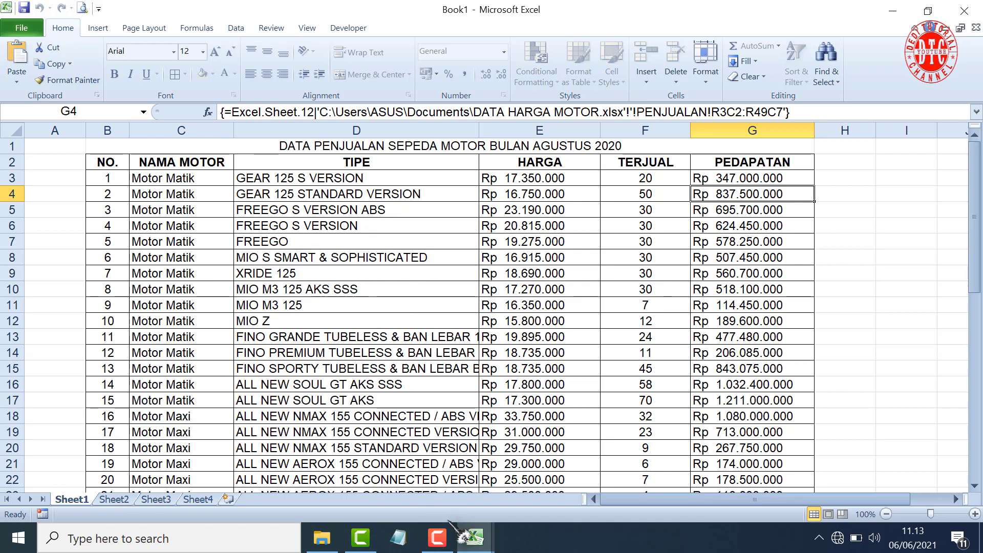
In DATA HARGA MOTOR, fill 66 into the TERJUAL cells F4:F14
mouse_move(474, 538)
left_click(402, 505)
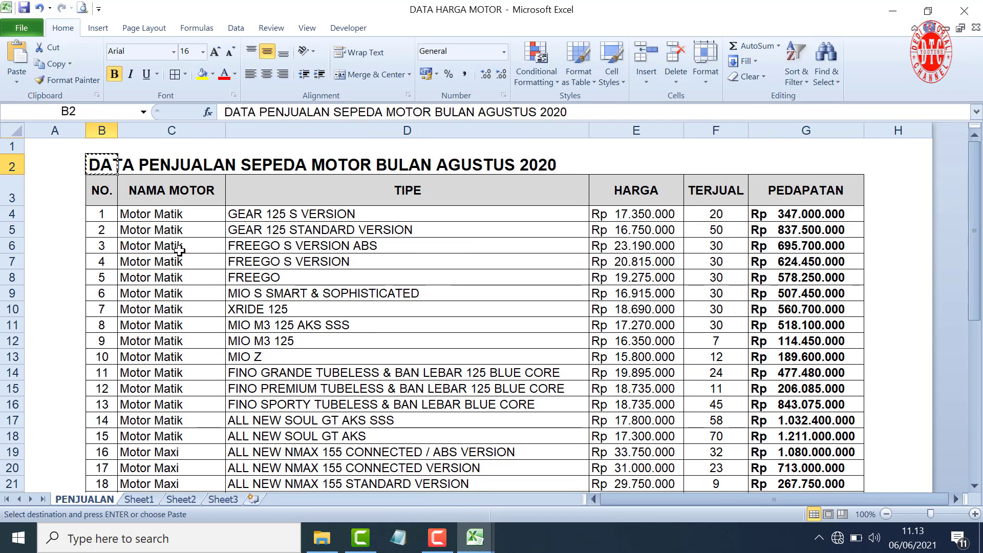
key("Escape")
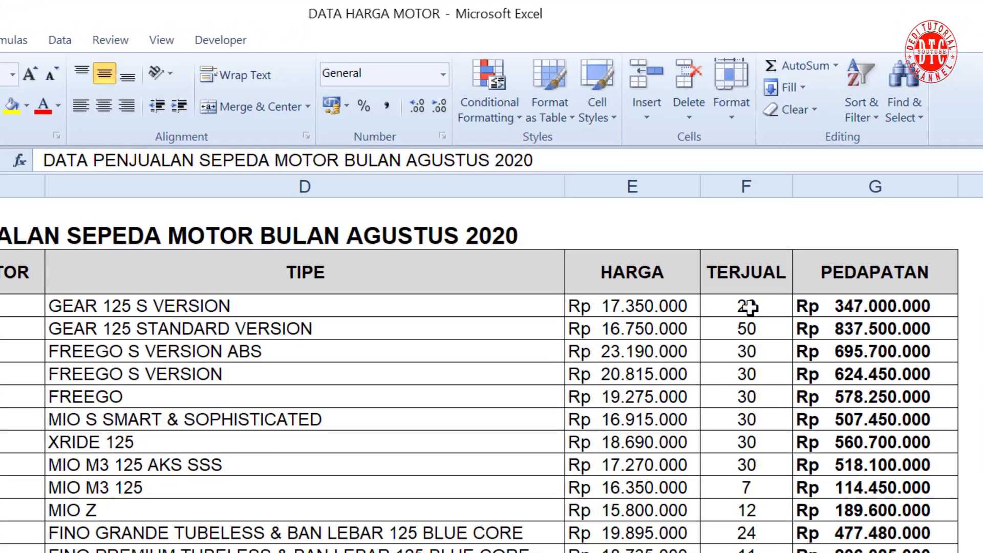
left_click_drag(715, 214, 726, 320)
left_click_drag(760, 452, 756, 521)
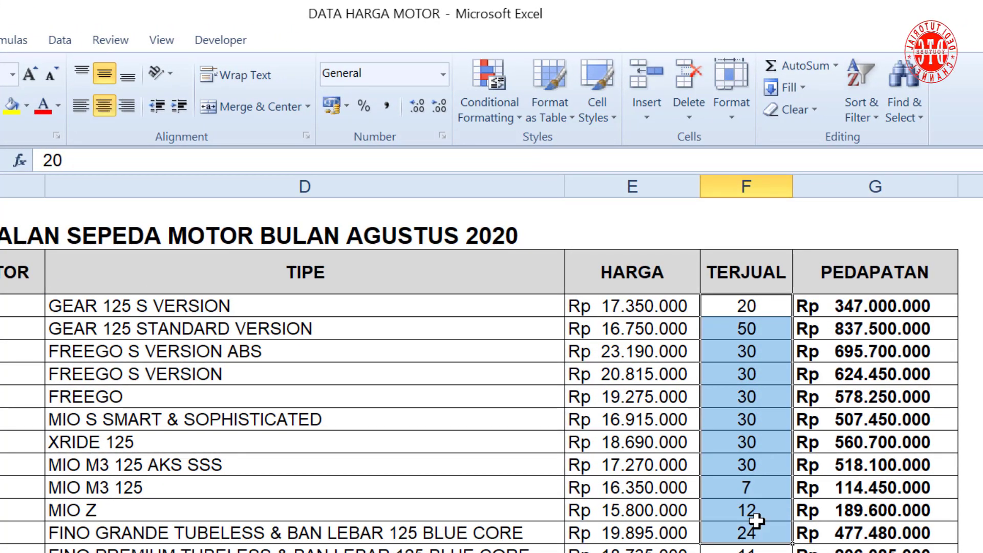
type("66")
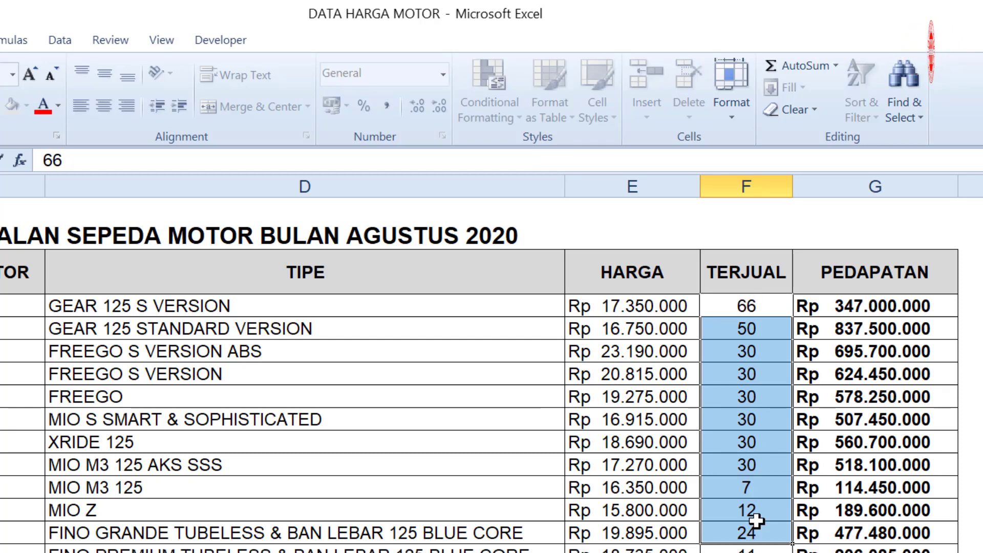
key("ctrl+Return")
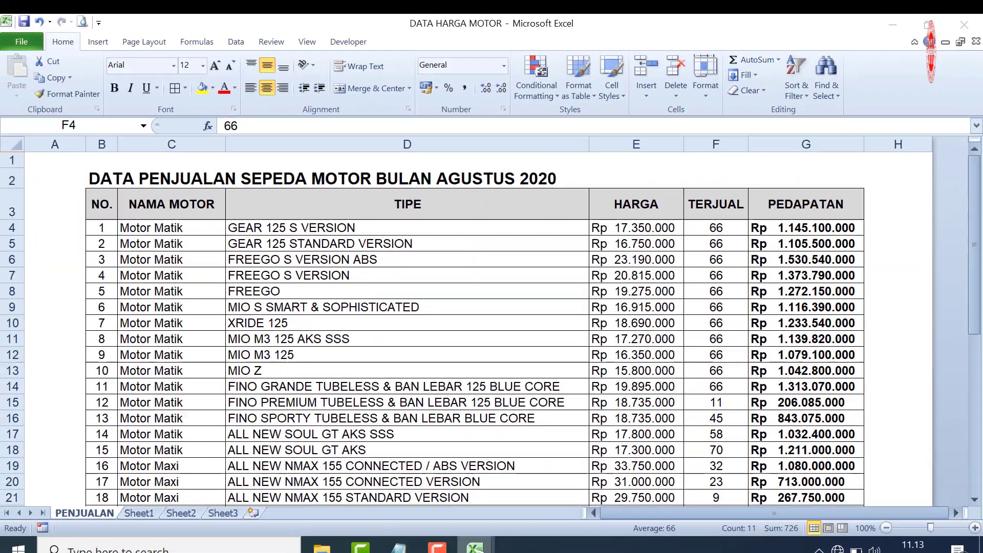
Verify in Book1 that the linked TERJUAL values now read 66
left_click(564, 507)
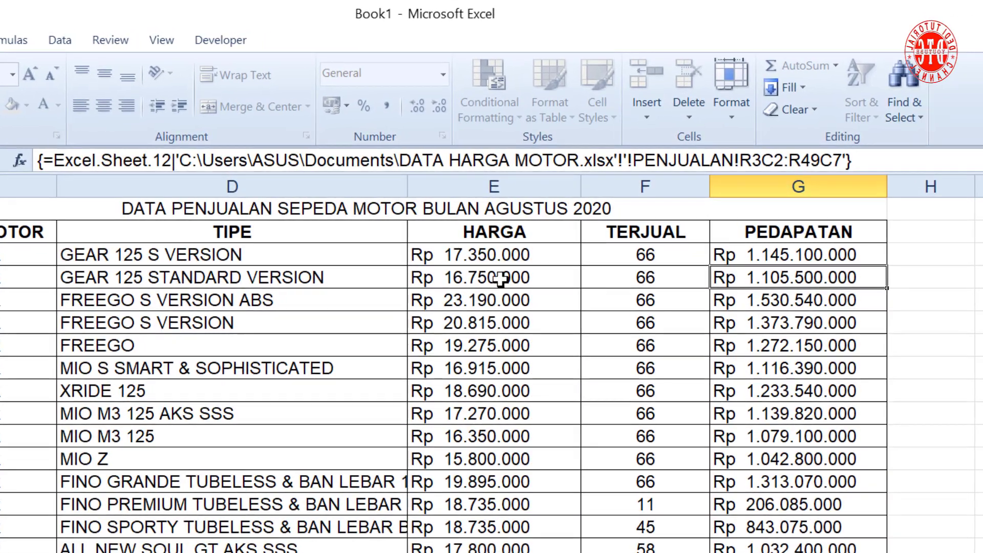
left_click(629, 259)
left_click(632, 323)
left_click(643, 391)
left_click(645, 504)
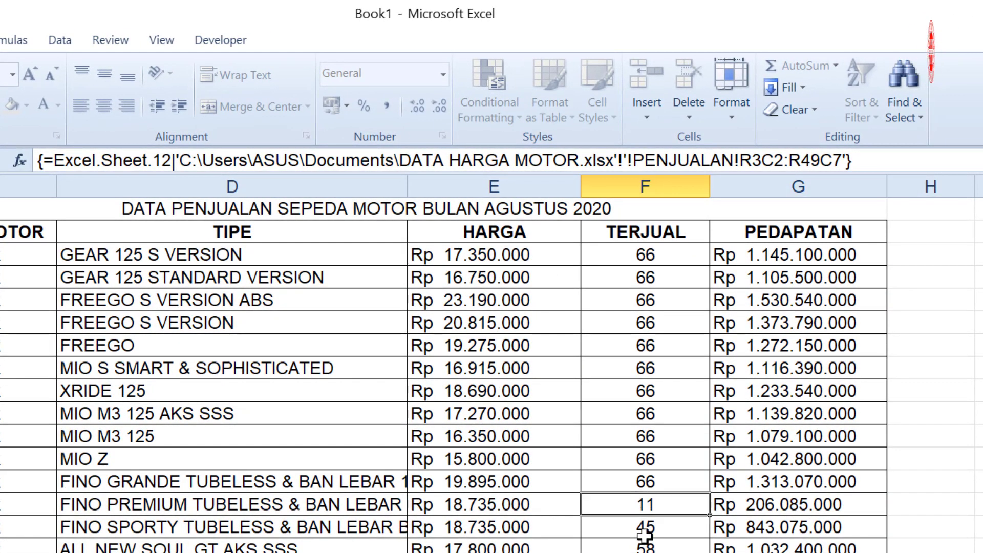
left_click(645, 547)
left_click(622, 368)
left_click(632, 323)
left_click(635, 277)
left_click(635, 255)
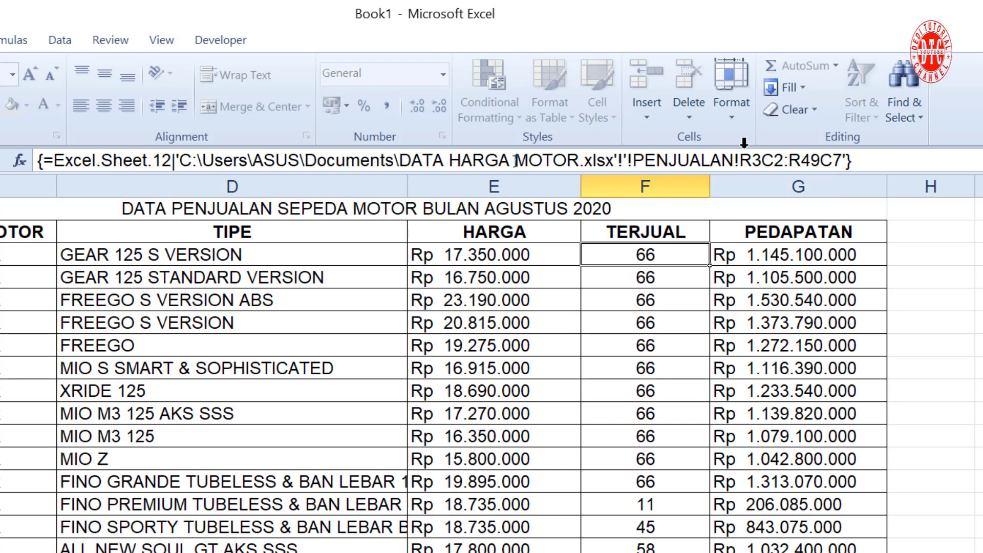
Check the recalculated PEDAPATAN values in Book1, starting at Rp 1.145.100.000
left_click(58, 306)
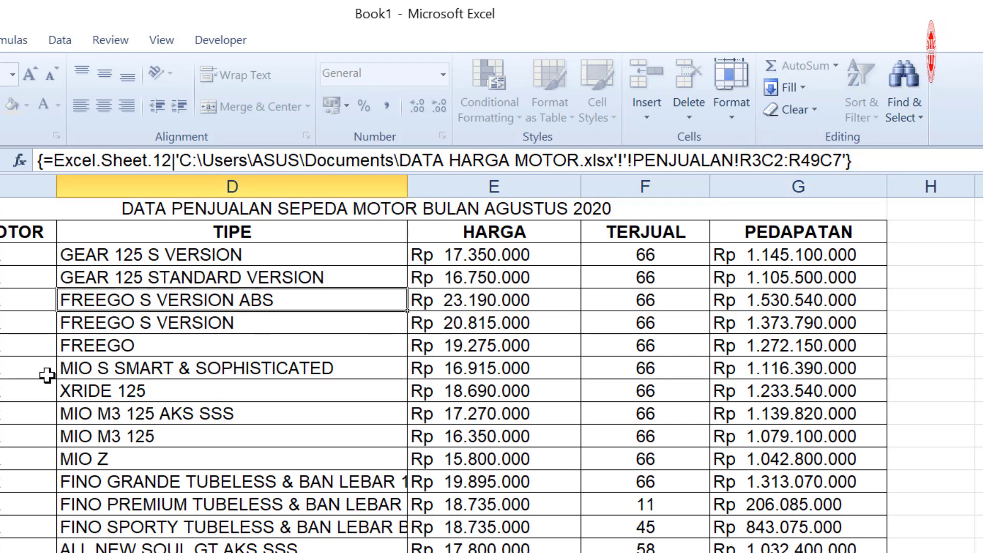
left_click(491, 365)
left_click(695, 351)
left_click(776, 354)
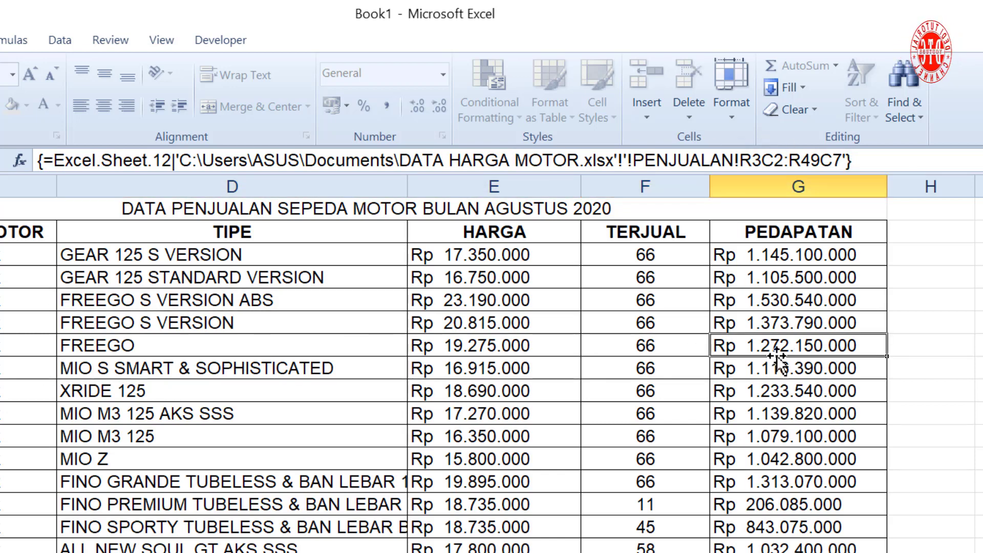
left_click(729, 368)
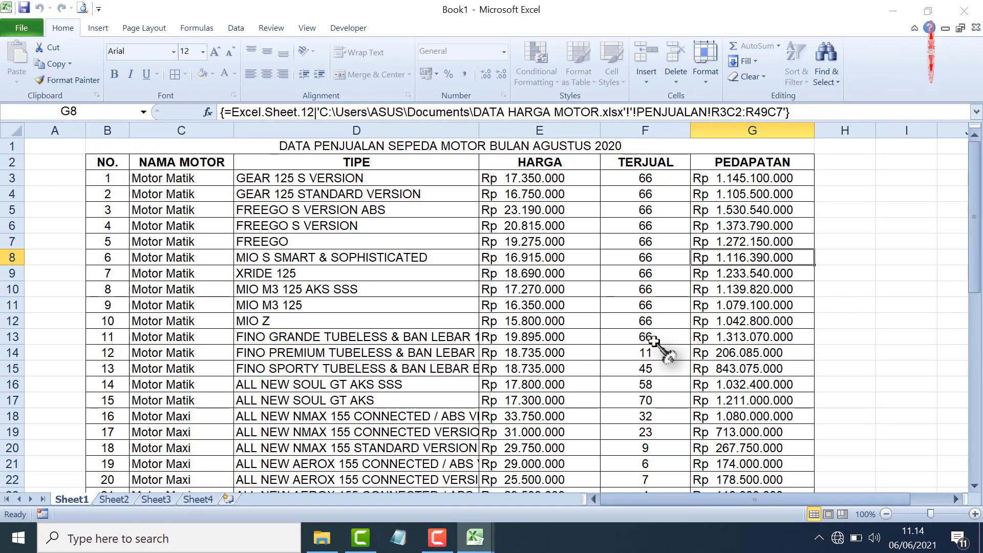
Save the linked workbook as COPY DATA, then close DATA HARGA MOTOR, saving its changes
key("ctrl+s")
type("COPY DATA")
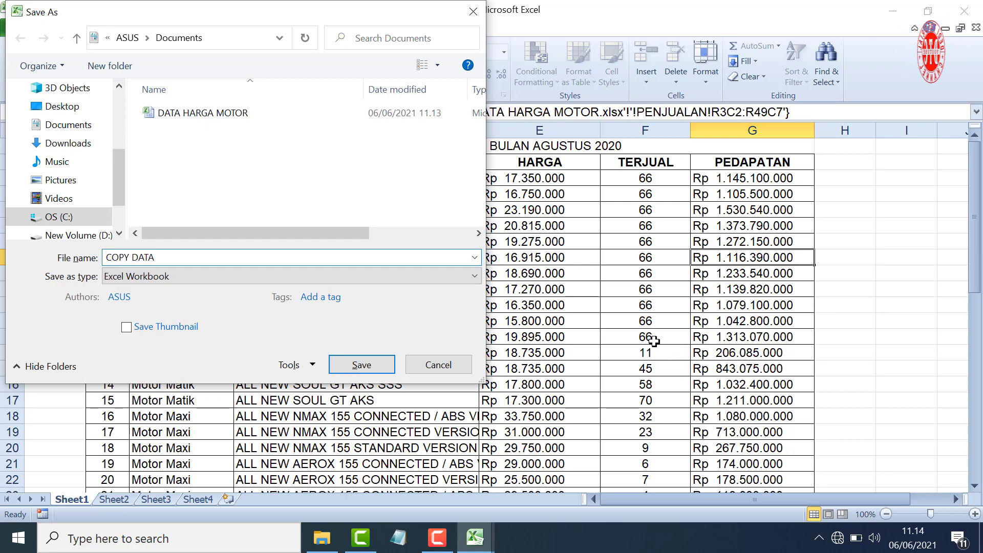
key("Return")
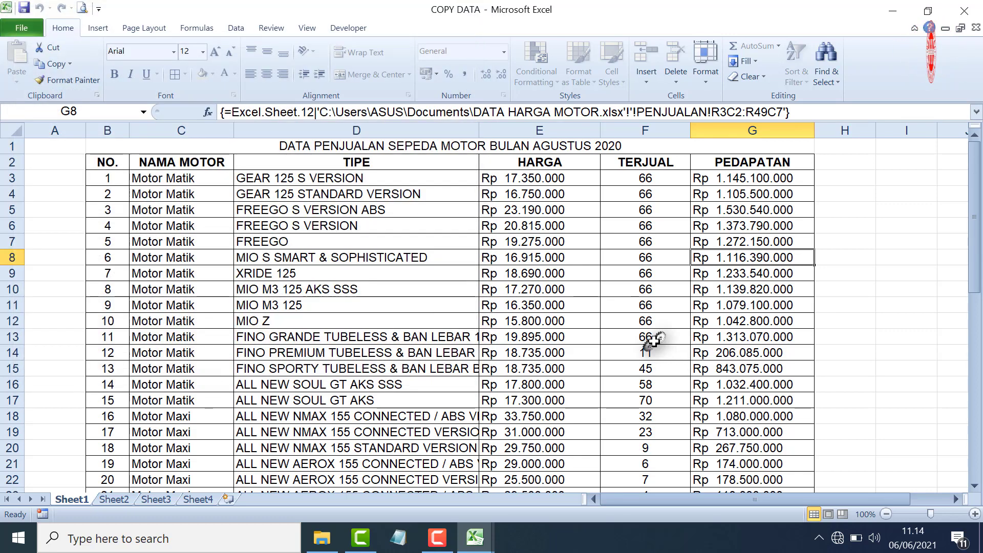
key("ctrl+Tab")
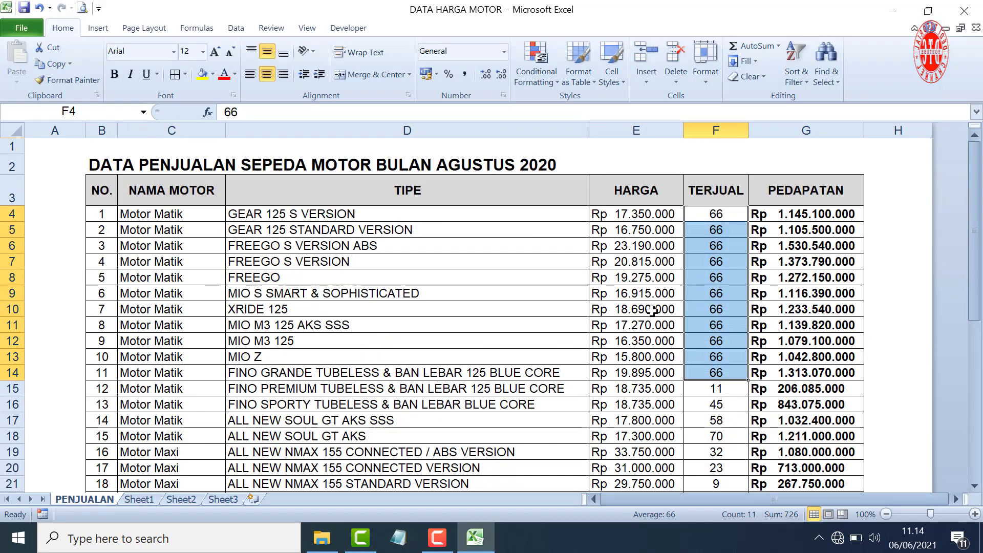
key("ctrl+w")
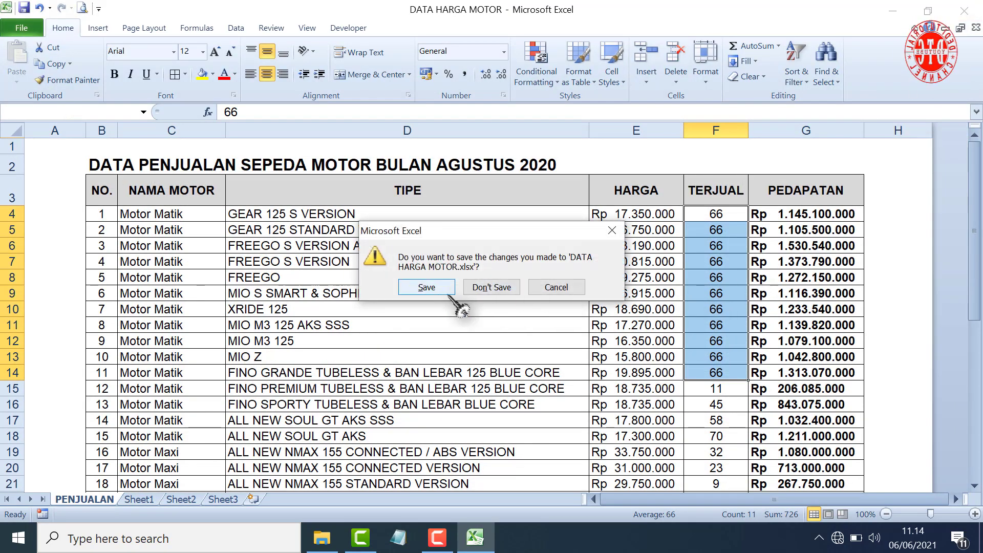
left_click(419, 288)
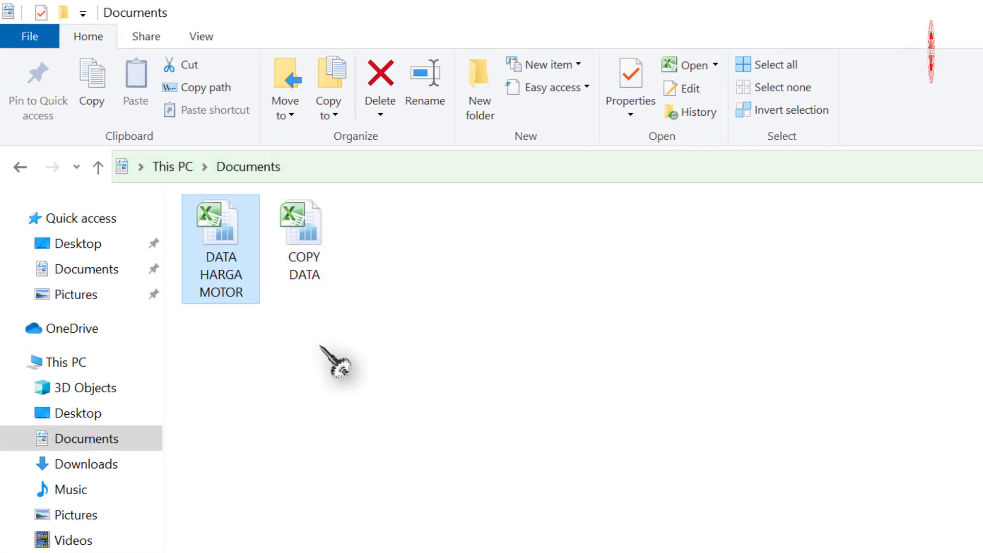